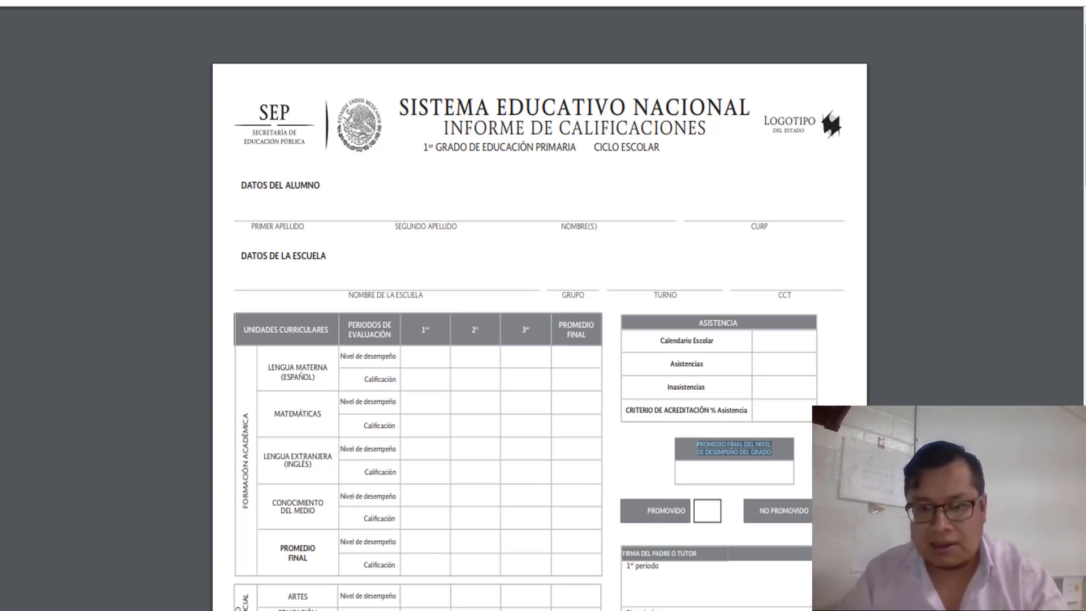
- Switch through the secondary school grade workbook to the primary school workbook and look over the club grades on the CUBES sheet
mouse_move(651, 608)
click(786, 546)
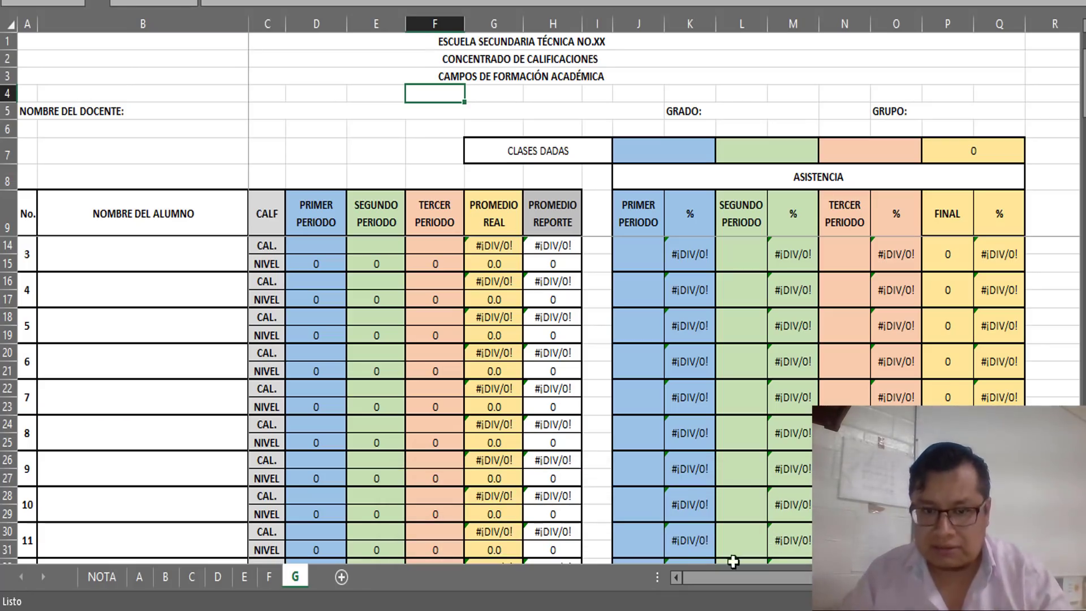
mouse_move(650, 608)
click(677, 559)
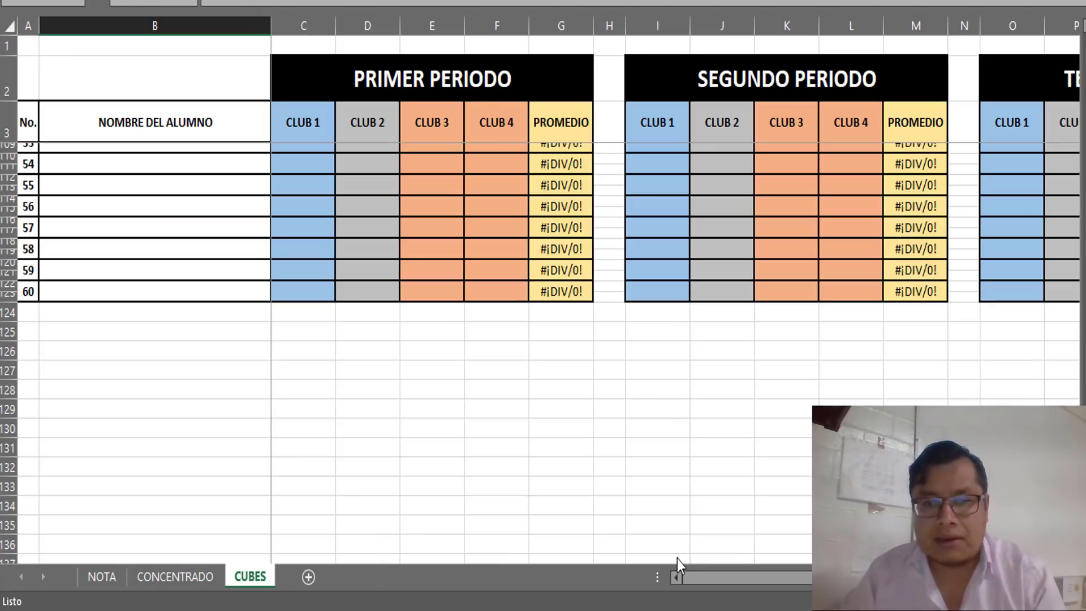
scroll(677, 559, up, 5)
scroll(396, 350, up, 5)
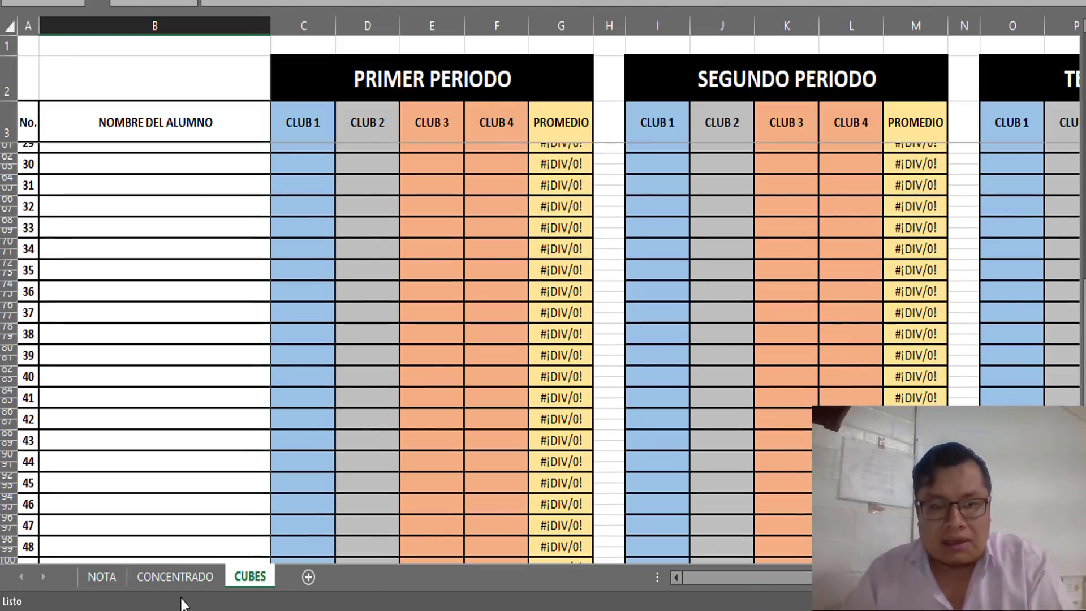
- Open the CONCENTRADO sheet and examine its grade columns for each evaluation period
key(ctrl+Page_Up)
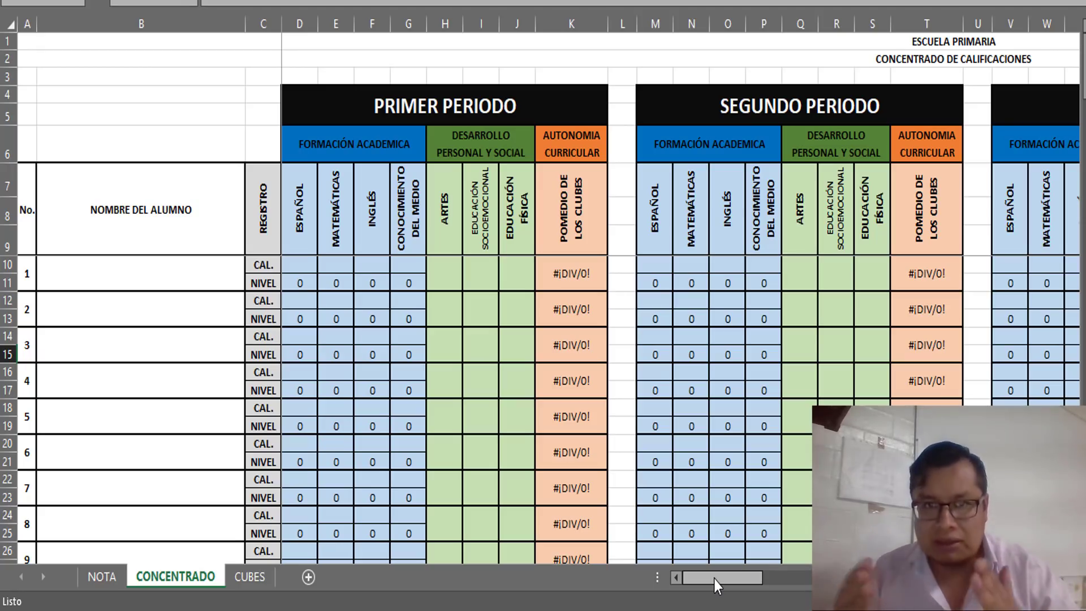
mouse_move(691, 583)
mouse_down()
mouse_move(783, 578)
mouse_move(808, 582)
mouse_move(796, 592)
mouse_move(872, 591)
mouse_move(694, 566)
mouse_up()
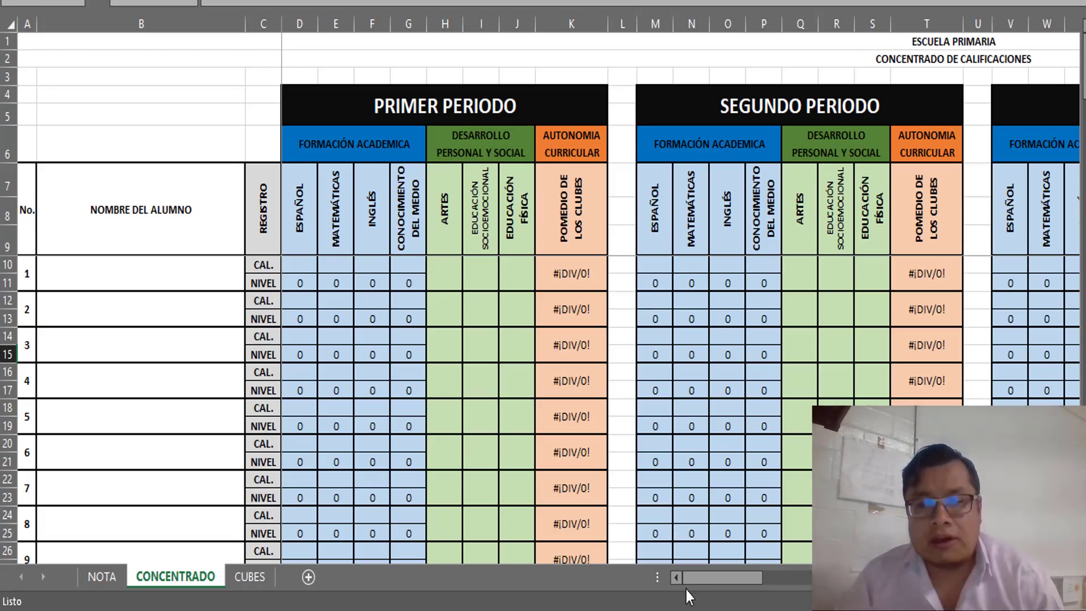
drag(688, 578, 814, 578)
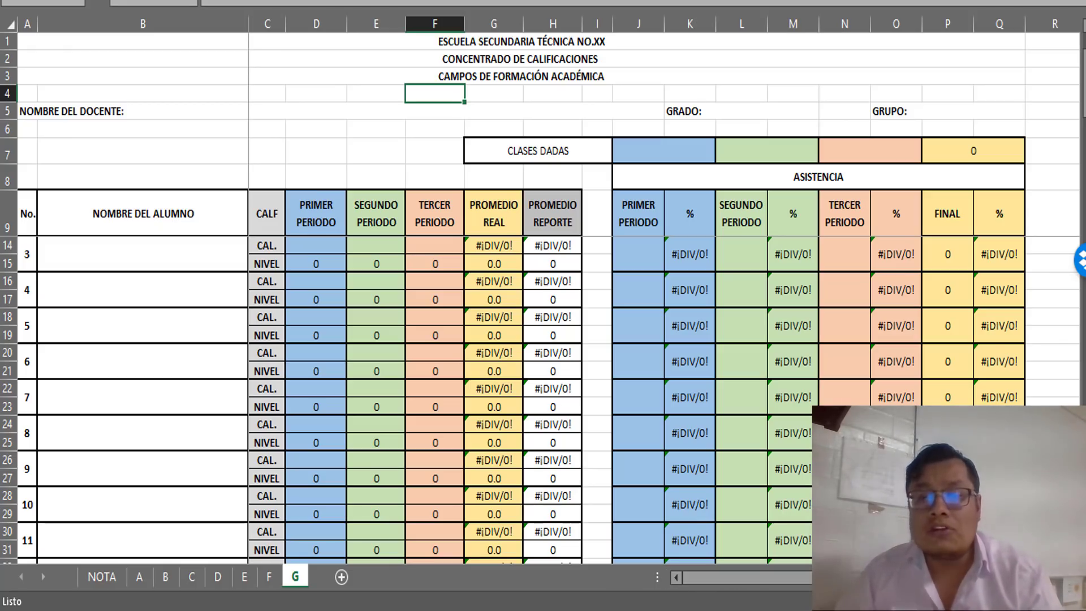
- Return to the report card form in the browser and bring up the beginning of ACUERDO número 12/05/18 in the Diario Oficial
mouse_move(747, 610)
click(707, 546)
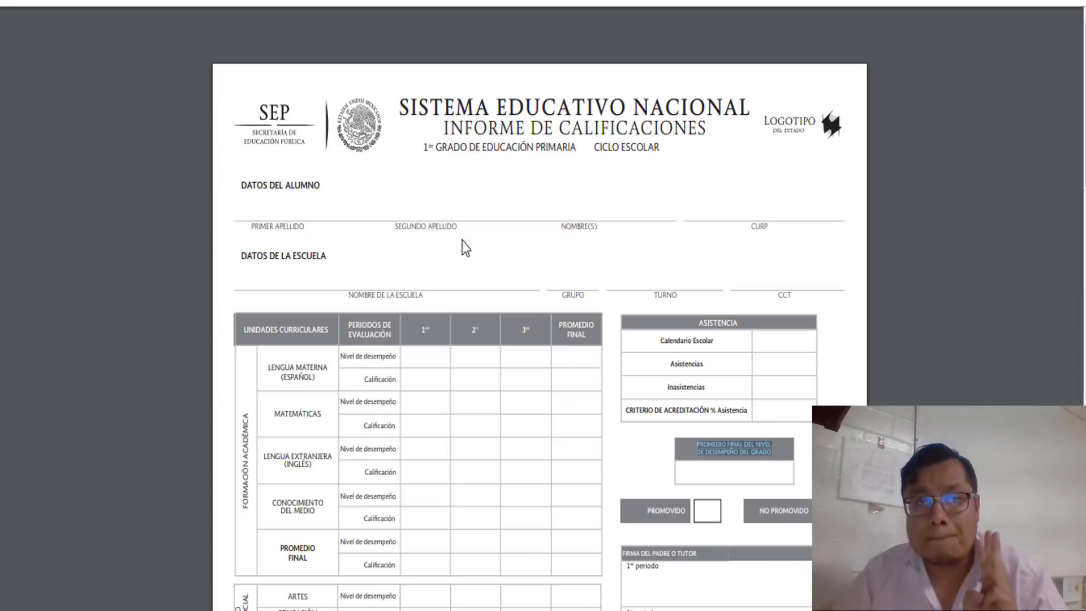
key(alt+Tab)
scroll(334, 215, up, 15)
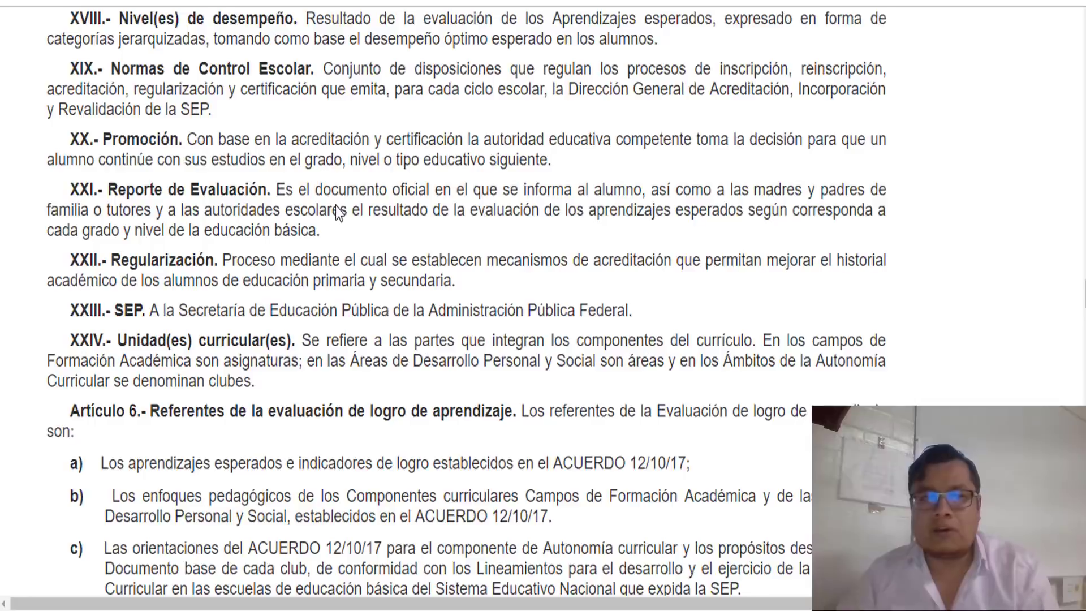
scroll(338, 212, up, 20)
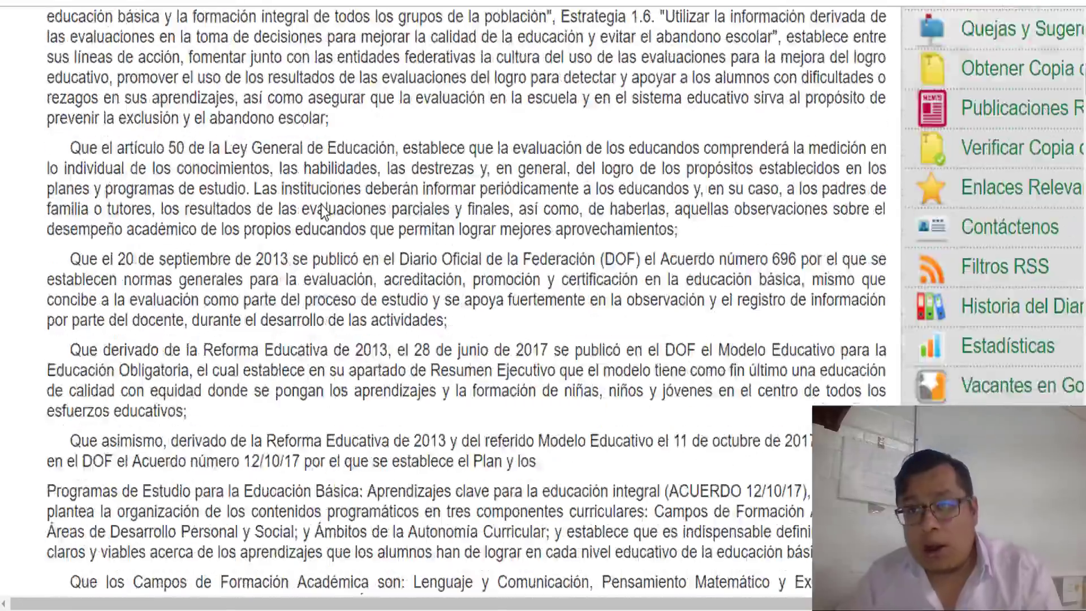
scroll(399, 303, down, 3)
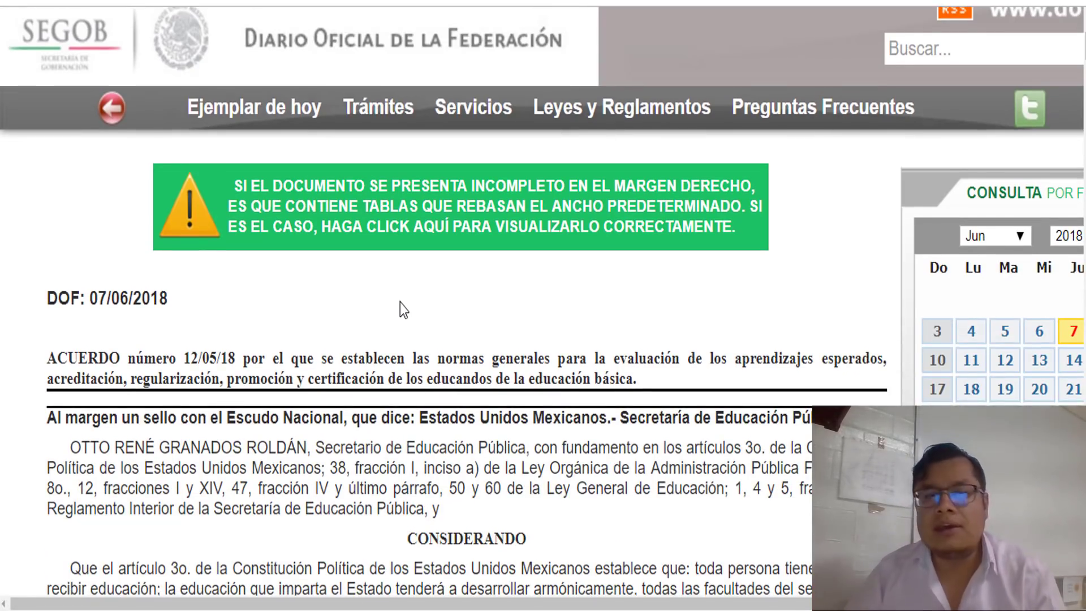
scroll(400, 304, down, 3)
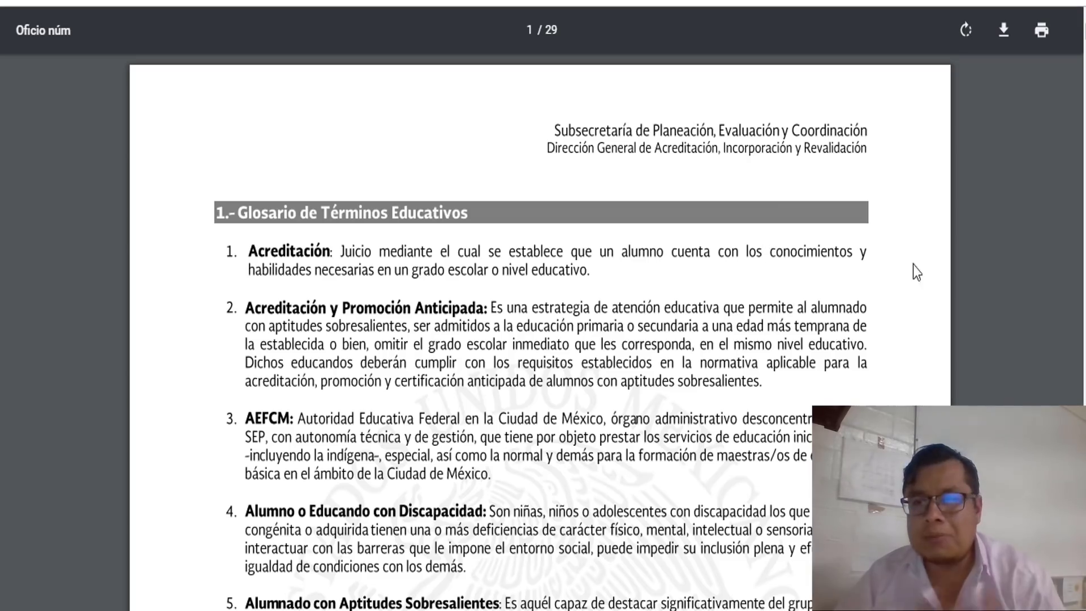
- Find section 7, "Tabla de promedios y Niveles de Desempeño", in the 29-page Oficio PDF
scroll(913, 271, down, 15)
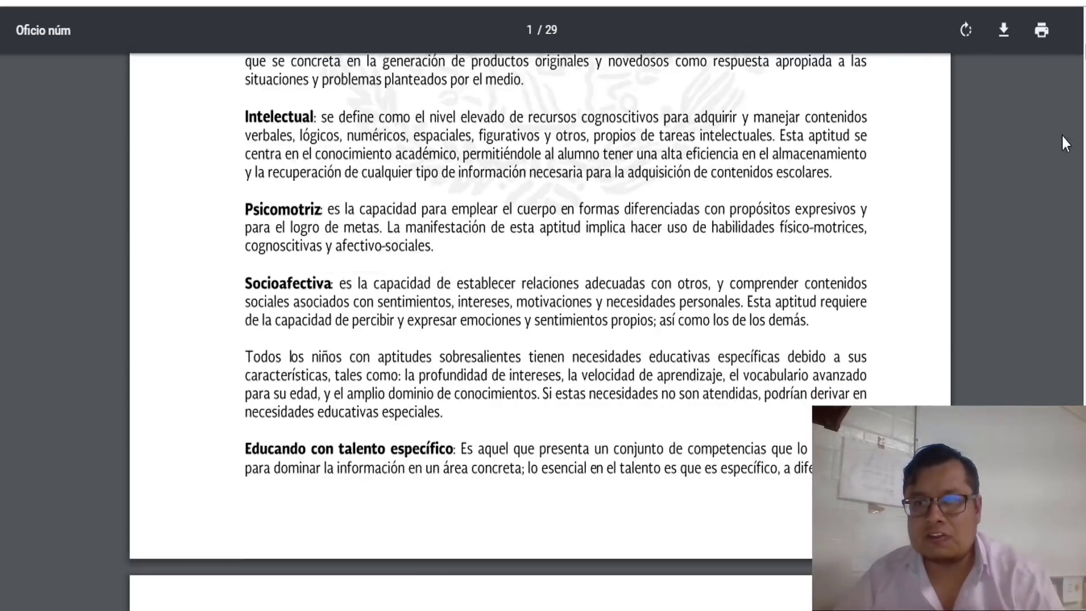
scroll(541, 332, down, 20)
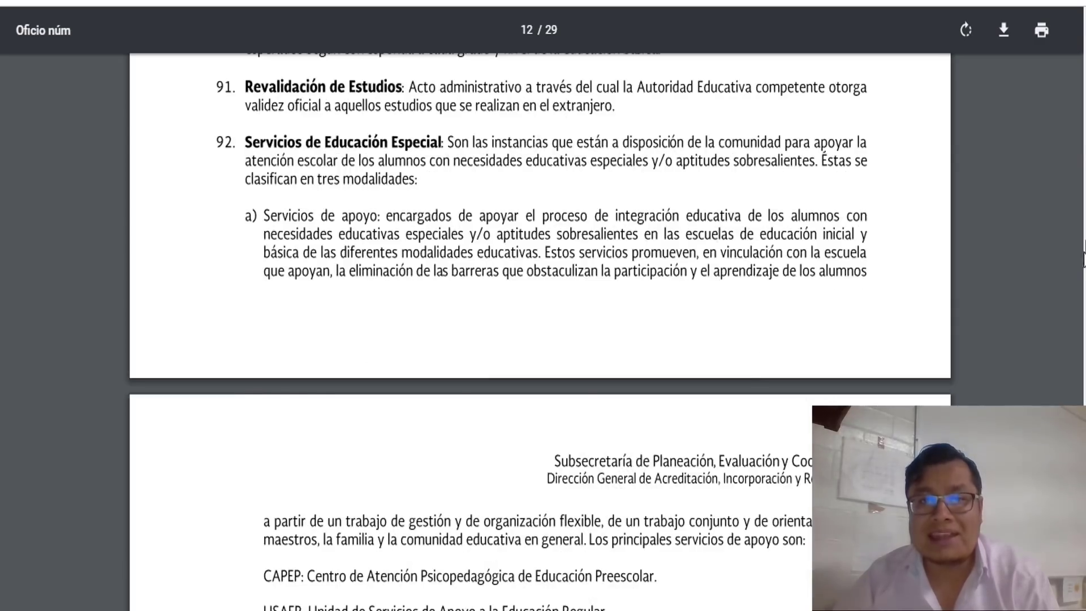
scroll(541, 332, down, 18)
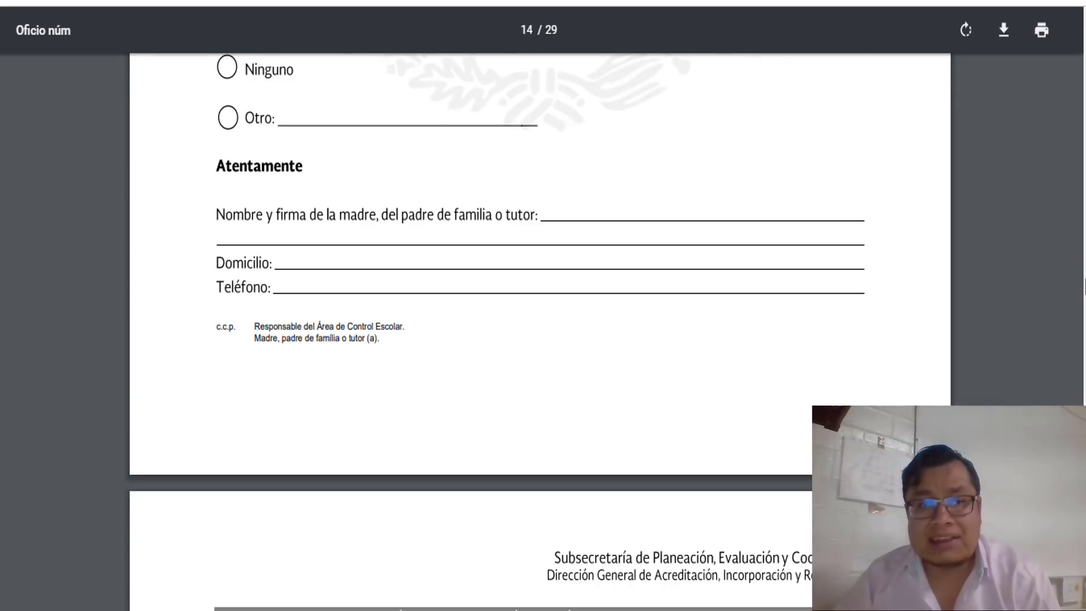
scroll(989, 337, down, 20)
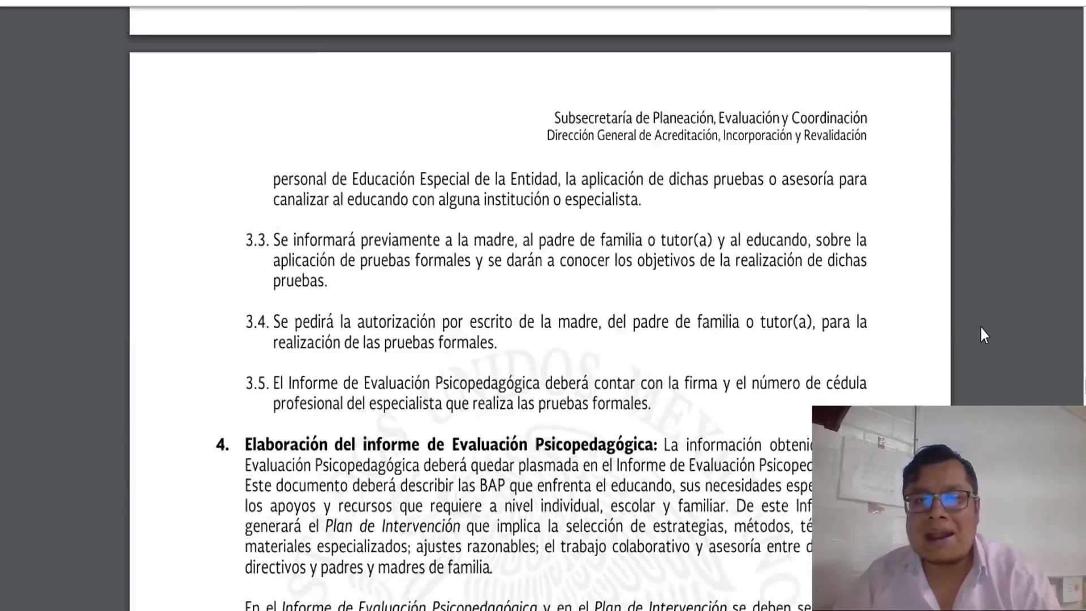
scroll(979, 335, down, 20)
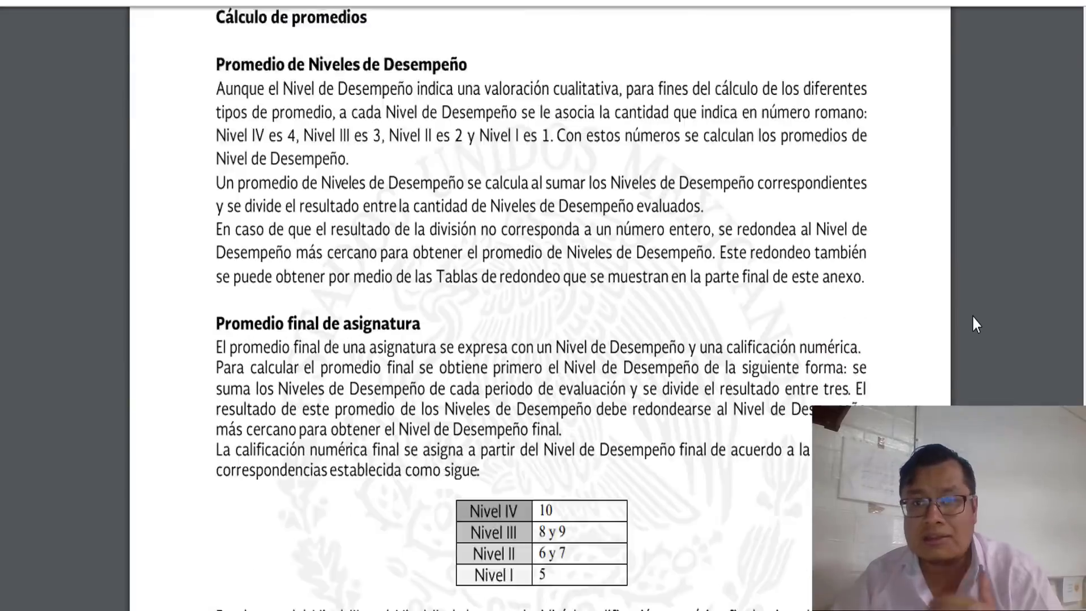
scroll(972, 314, up, 15)
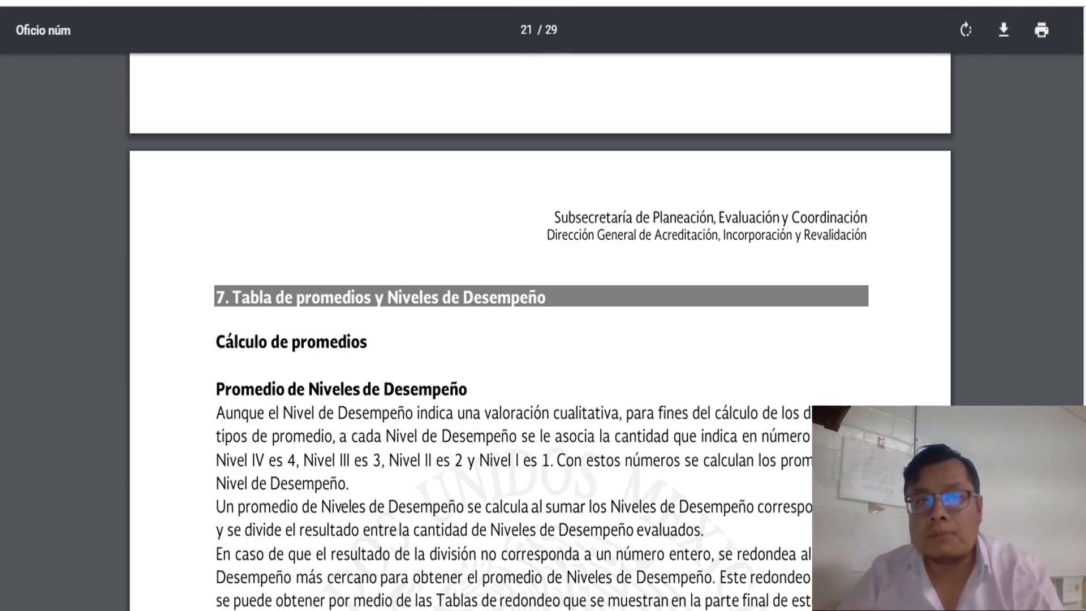
- Find Artículo 7, "Reporte de Evaluación", in ACUERDO 12/05/18 and highlight its paragraph on who is responsible for the recorded information
key(ctrl+Tab)
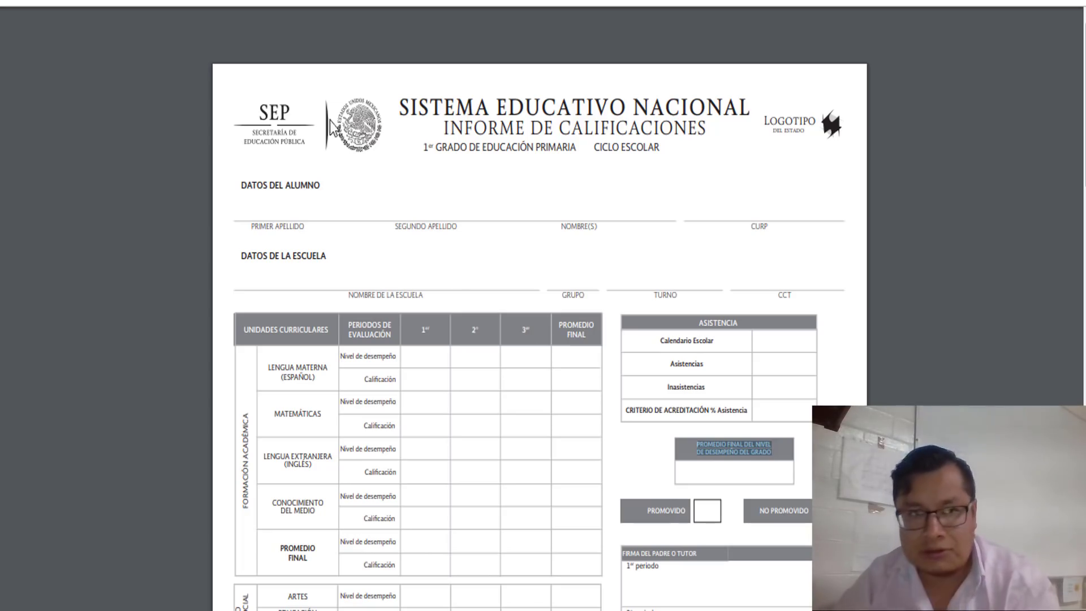
key(ctrl+Tab)
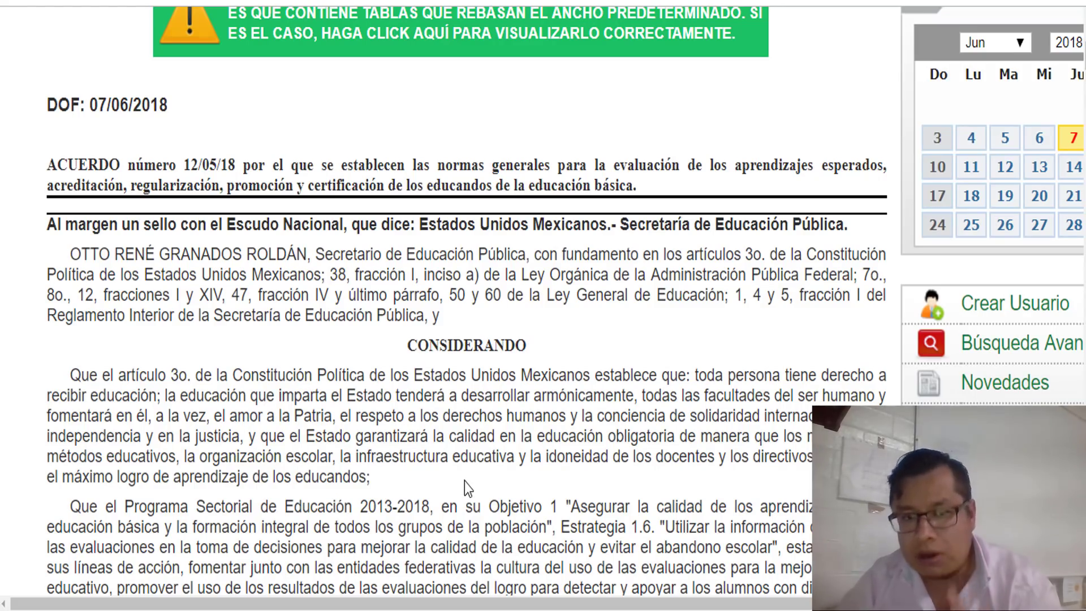
scroll(875, 247, down, 20)
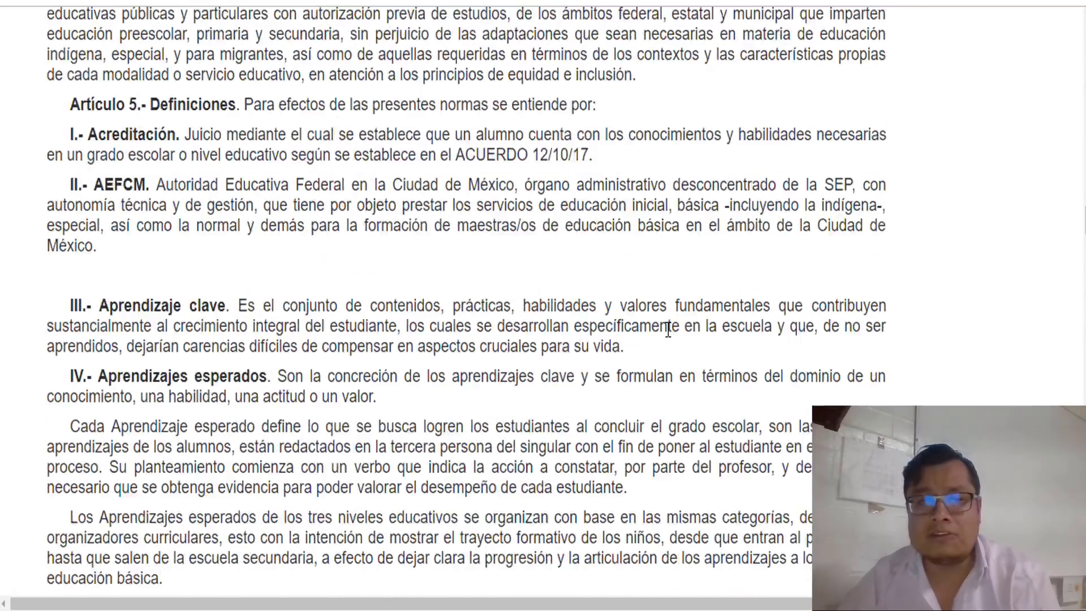
scroll(668, 329, down, 20)
scroll(668, 329, up, 8)
drag(70, 145, 141, 226)
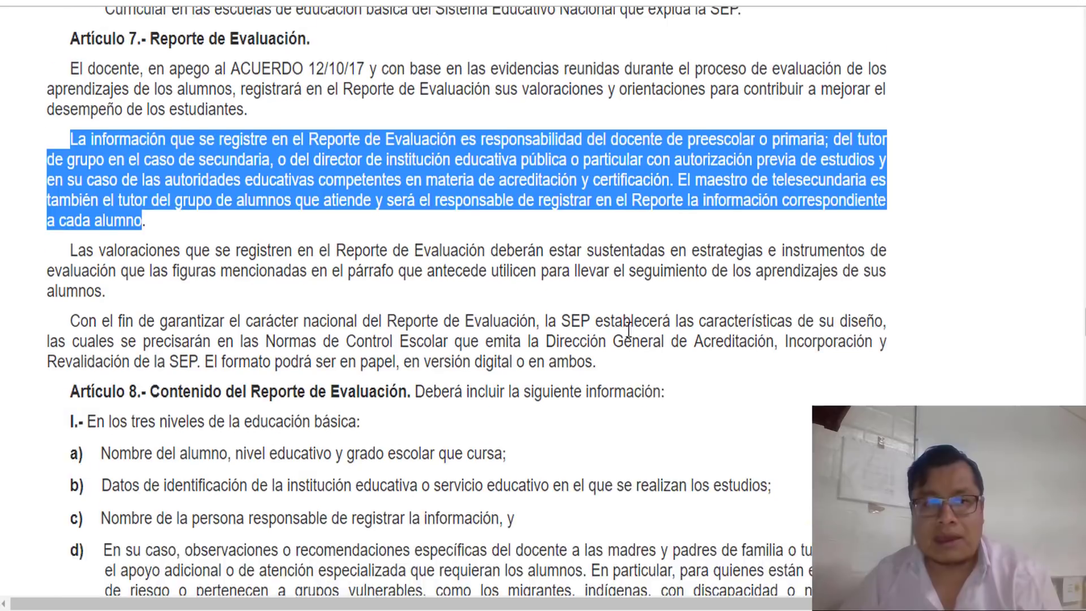
scroll(381, 338, up, 3)
scroll(308, 410, down, 2)
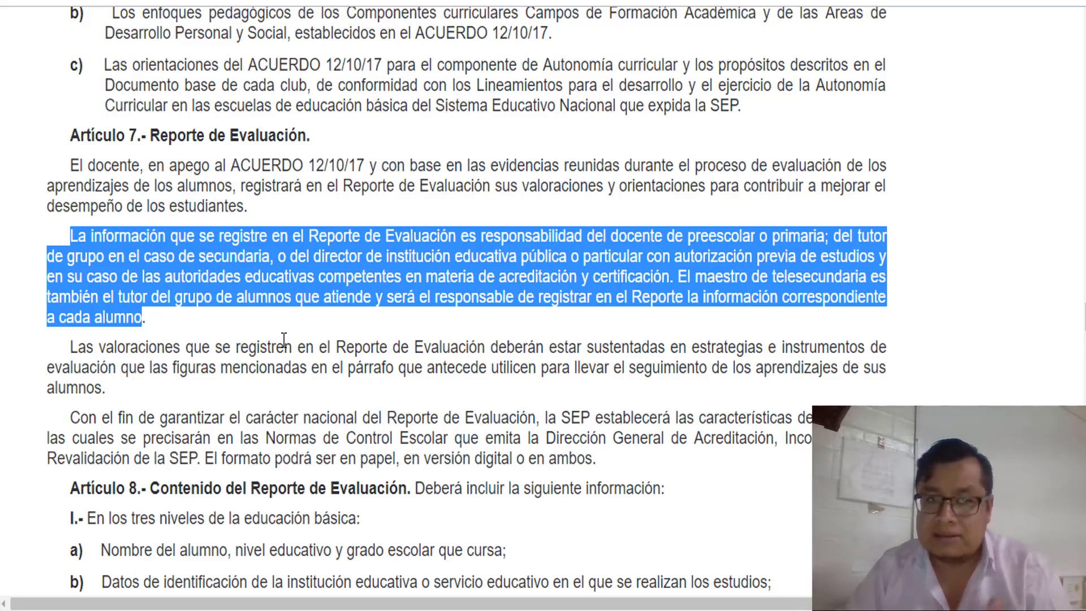
click(410, 330)
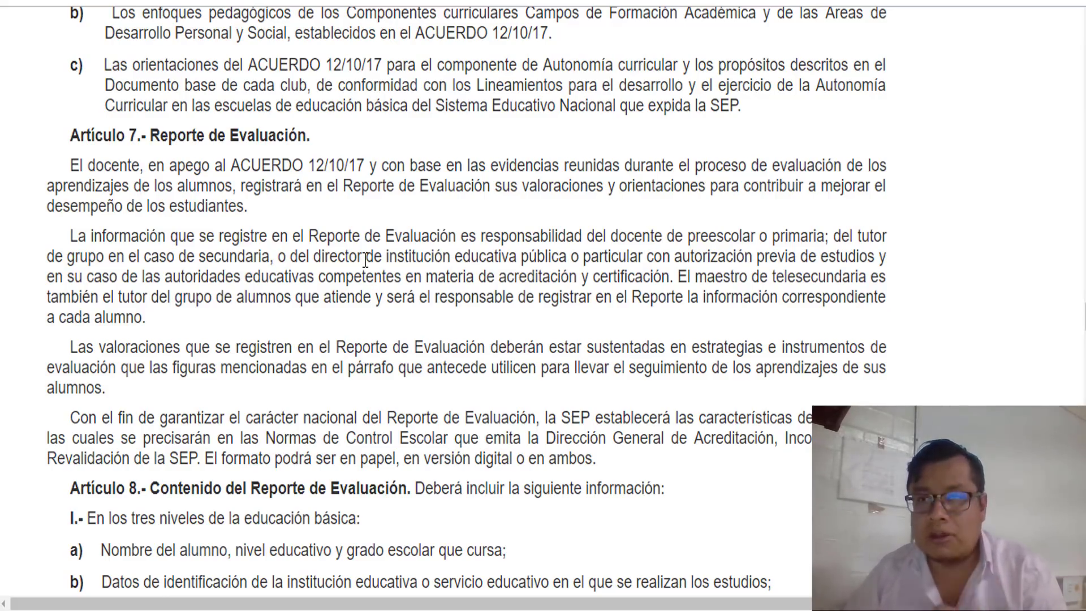
- Examine the rounding tables for performance levels and numeric grades on page 24 of the Oficio PDF
key(ctrl+Tab)
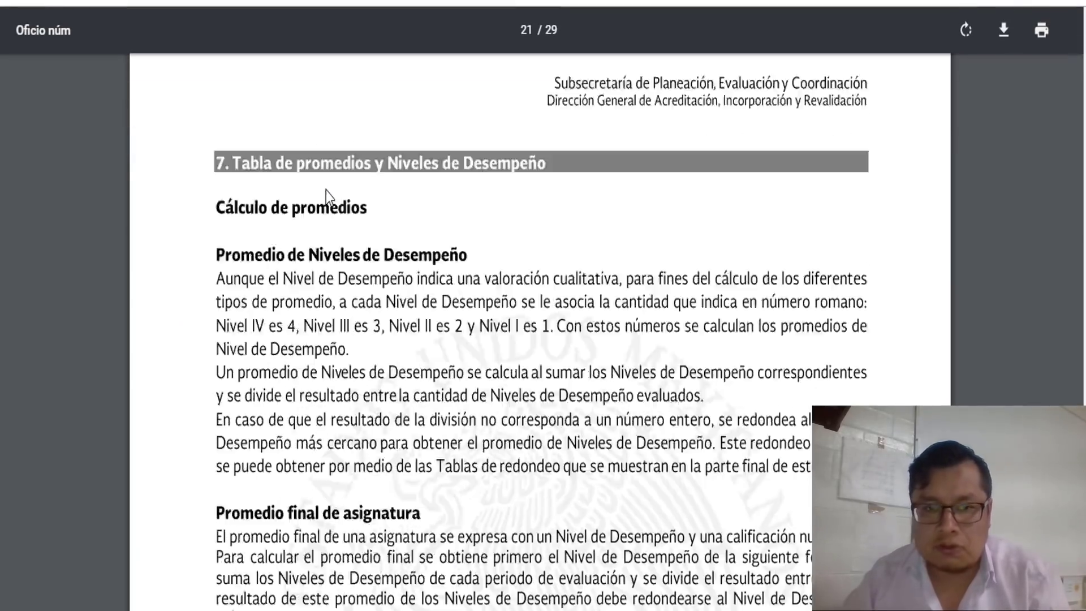
scroll(328, 226, down, 20)
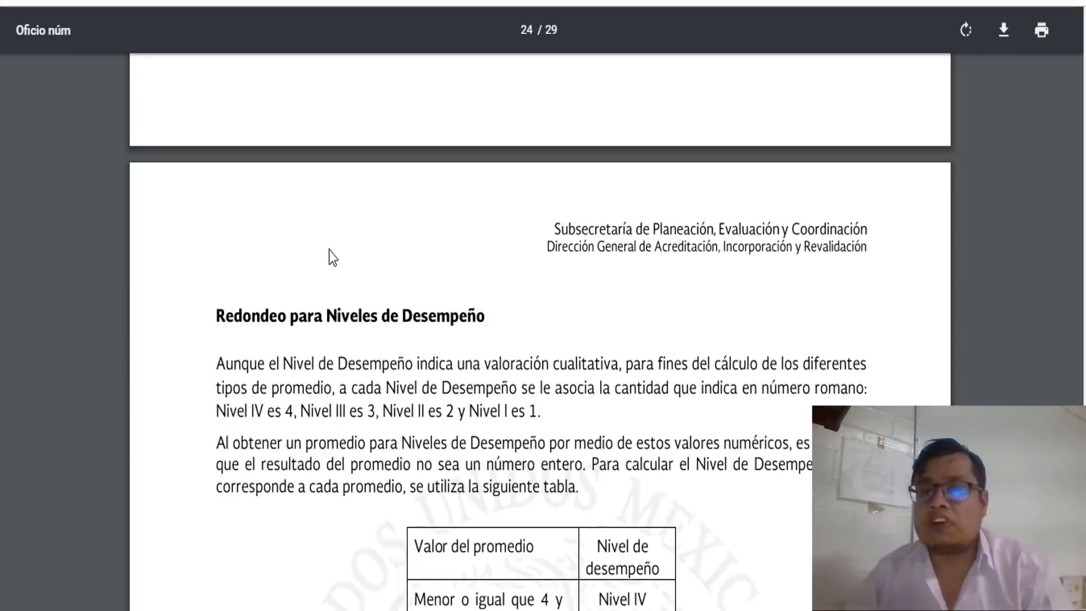
scroll(332, 257, down, 10)
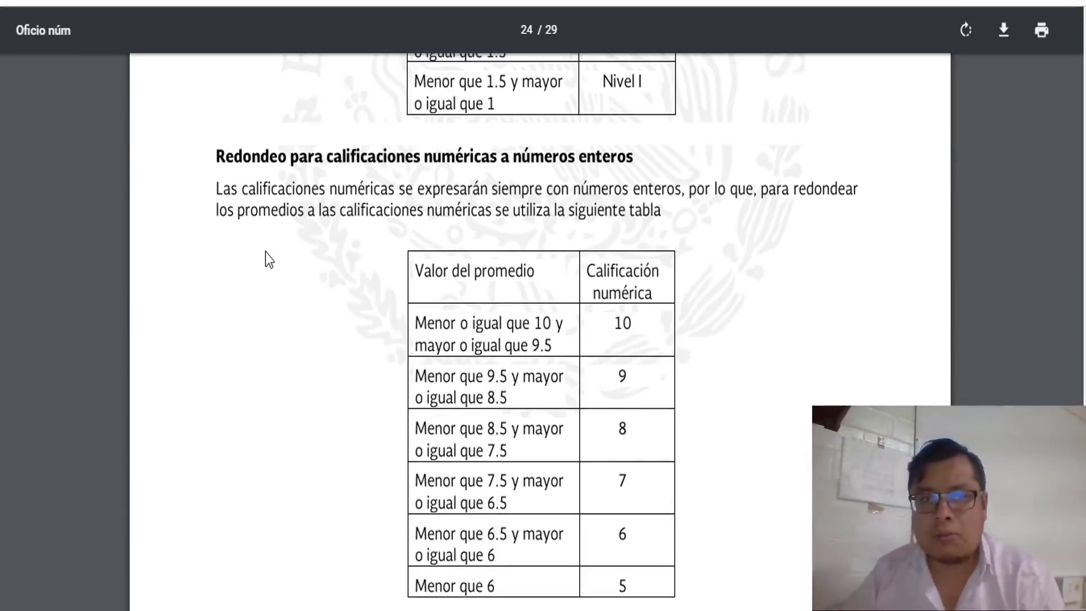
scroll(266, 253, up, 12)
scroll(265, 254, down, 4)
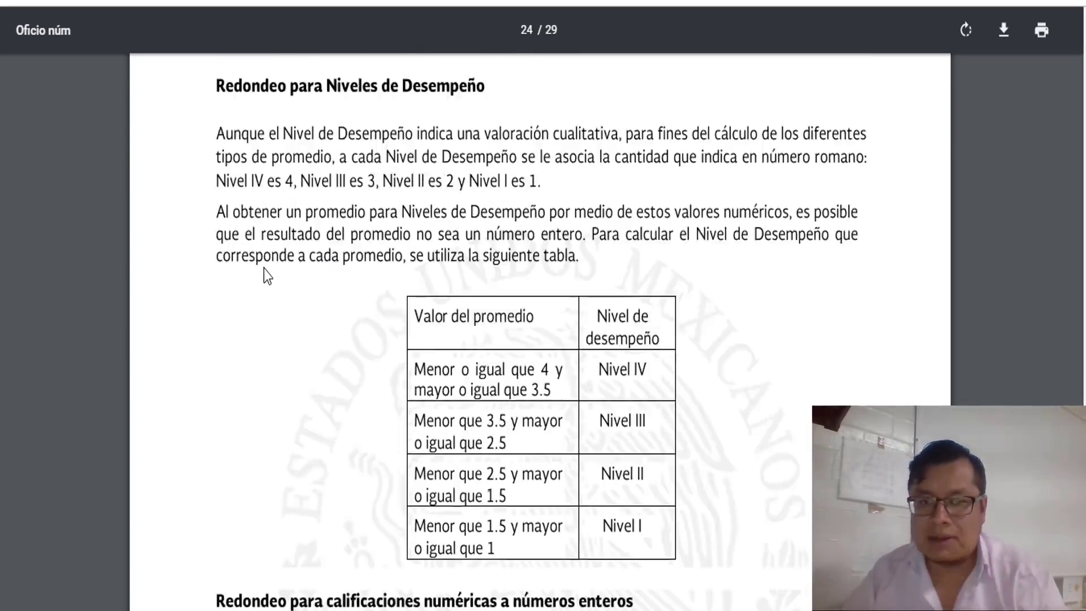
scroll(264, 270, down, 10)
scroll(263, 269, up, 3)
- Find the equivalence tables for two and three performance levels in the Oficio PDF
scroll(264, 272, down, 12)
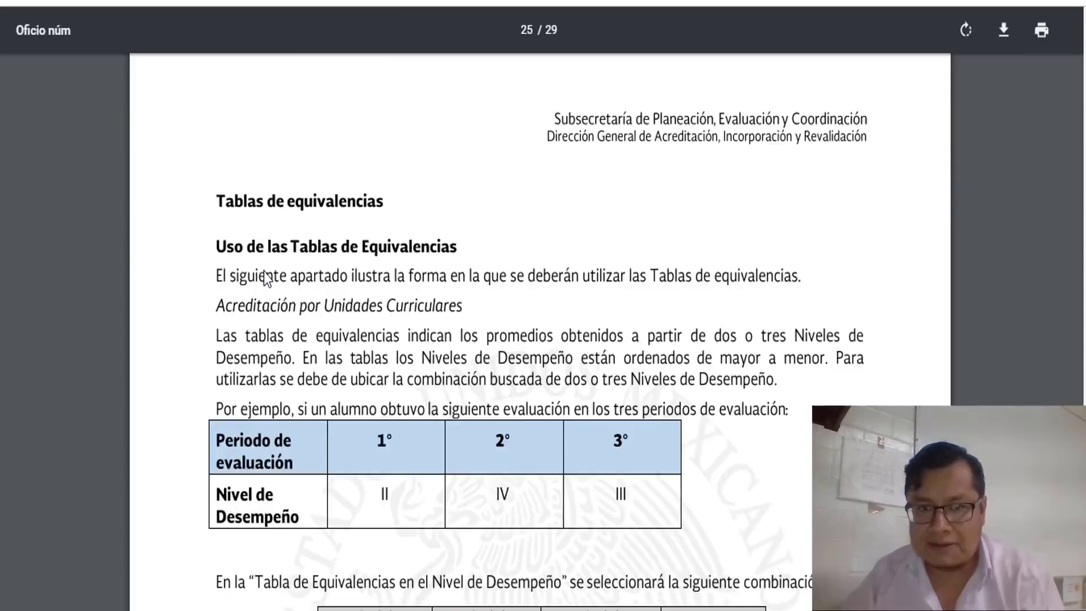
scroll(263, 273, down, 20)
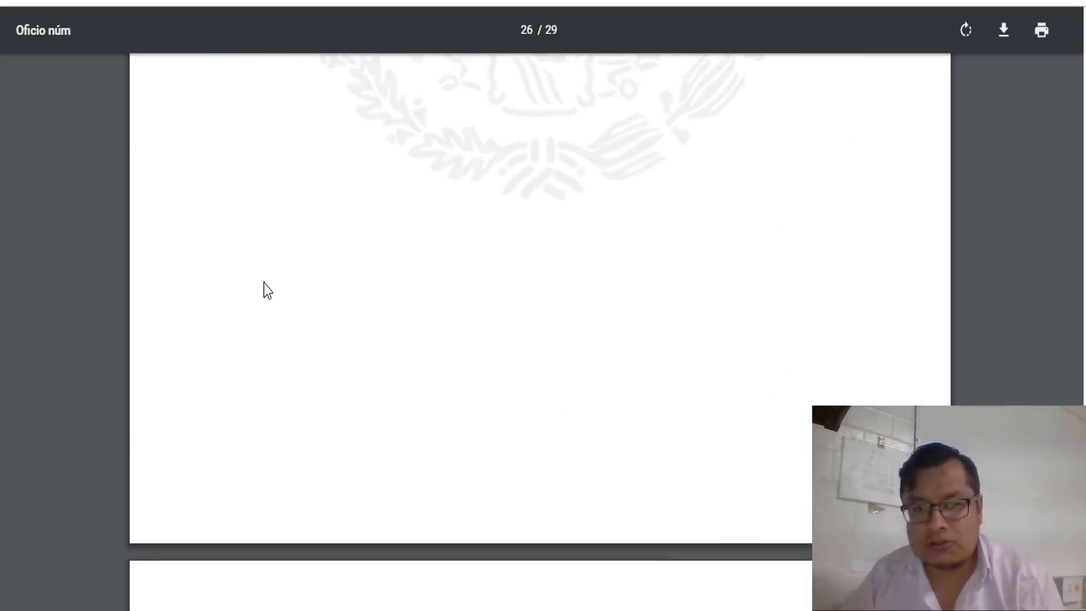
scroll(263, 283, down, 10)
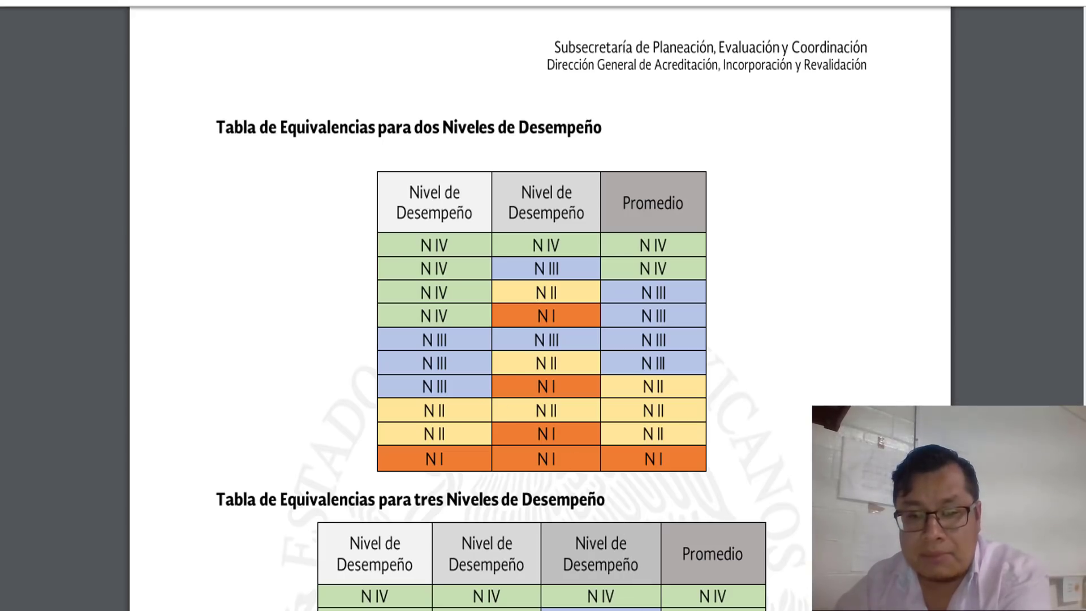
- Switch to the Excel workbook holding the reference tables and examine the "Redondeo para Niveles de Desempeño" table on Hoja1
mouse_move(509, 610)
click(490, 543)
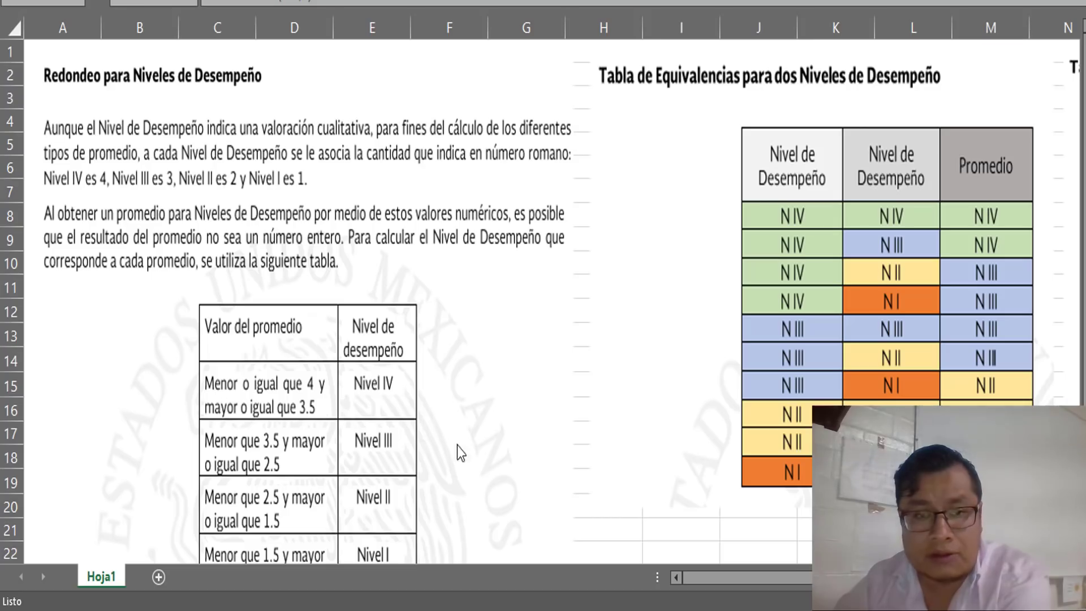
scroll(365, 313, down, 3)
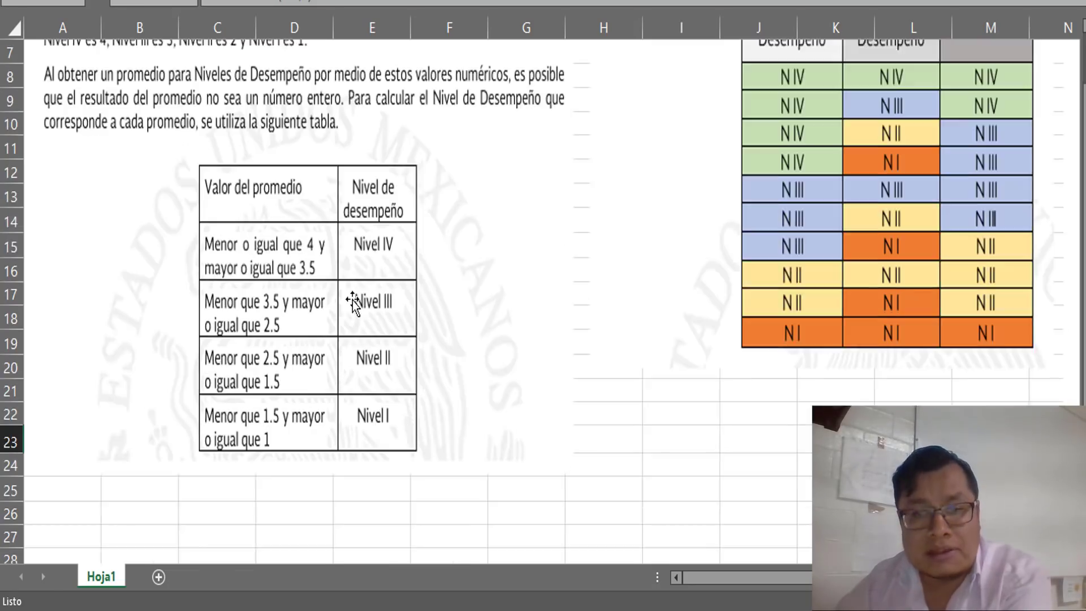
scroll(359, 304, up, 3)
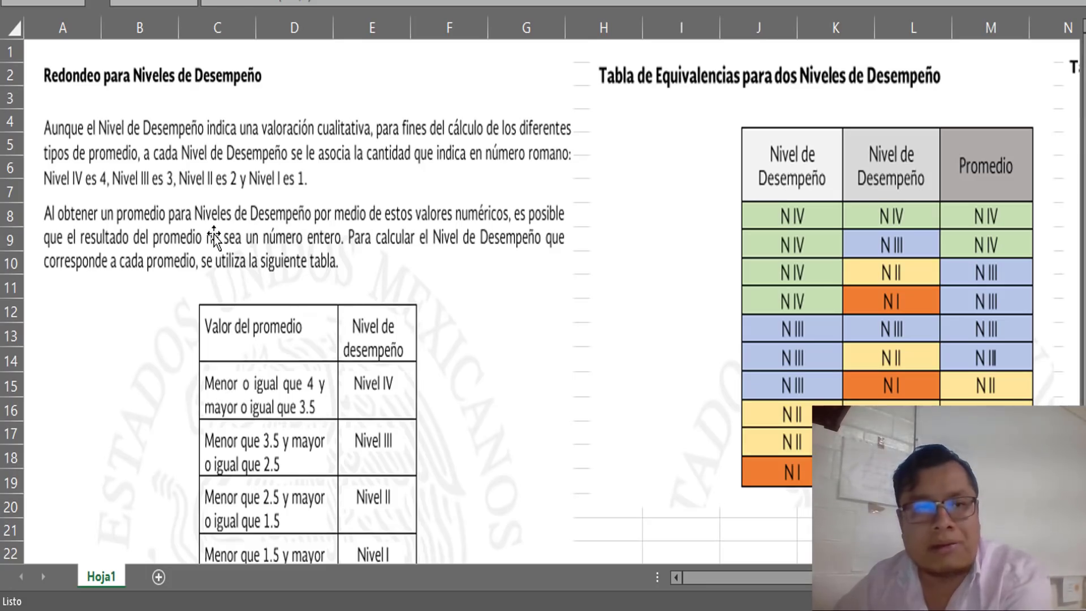
scroll(316, 189, down, 1)
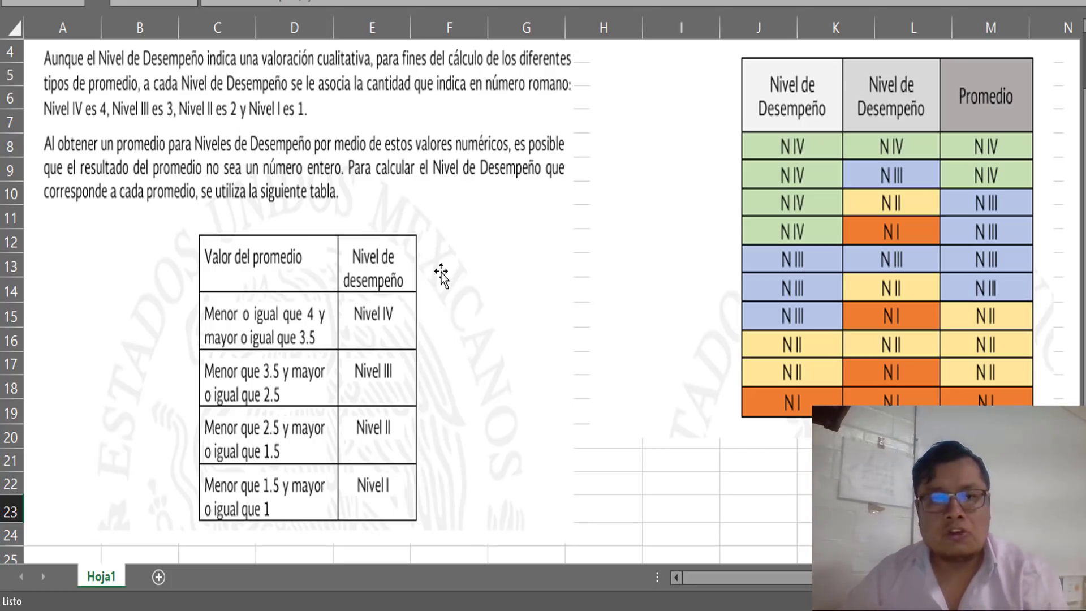
scroll(441, 276, down, 1)
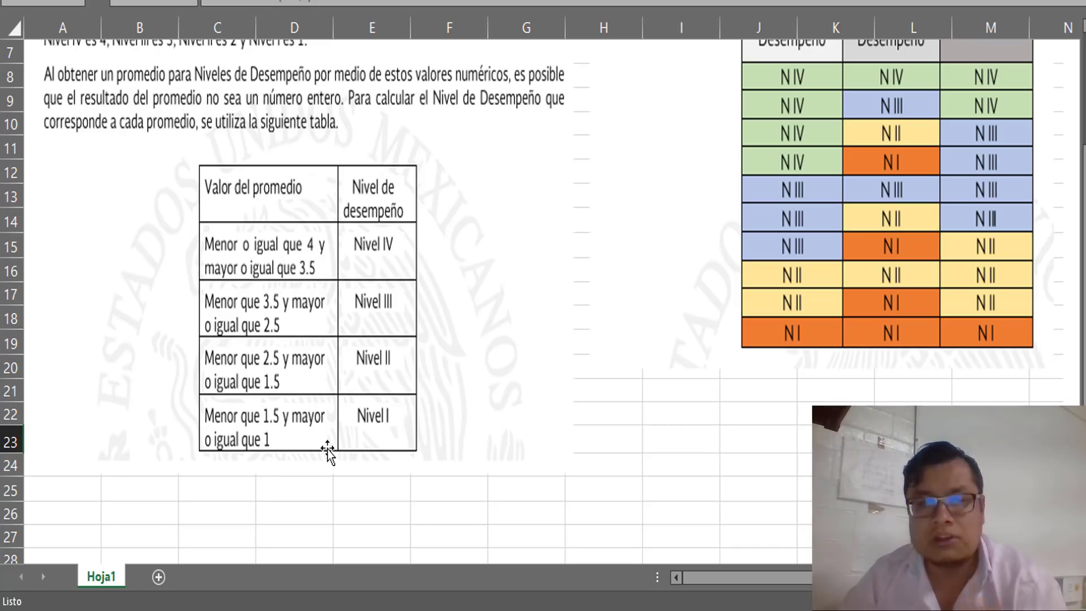
- Examine the equivalence tables for two and three performance levels on Hoja1
scroll(452, 466, up, 2)
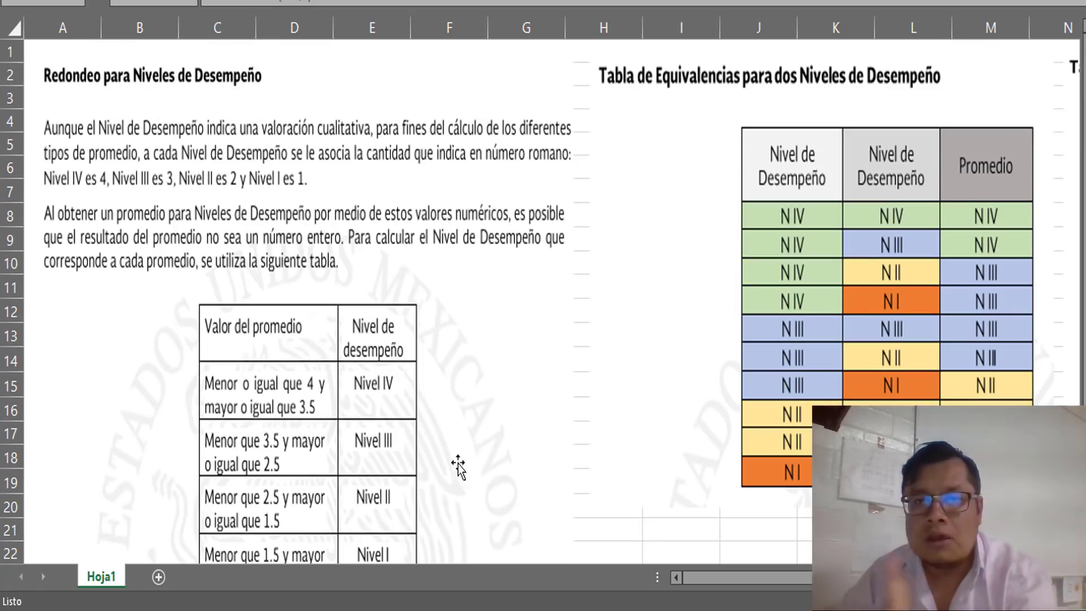
drag(730, 586, 811, 577)
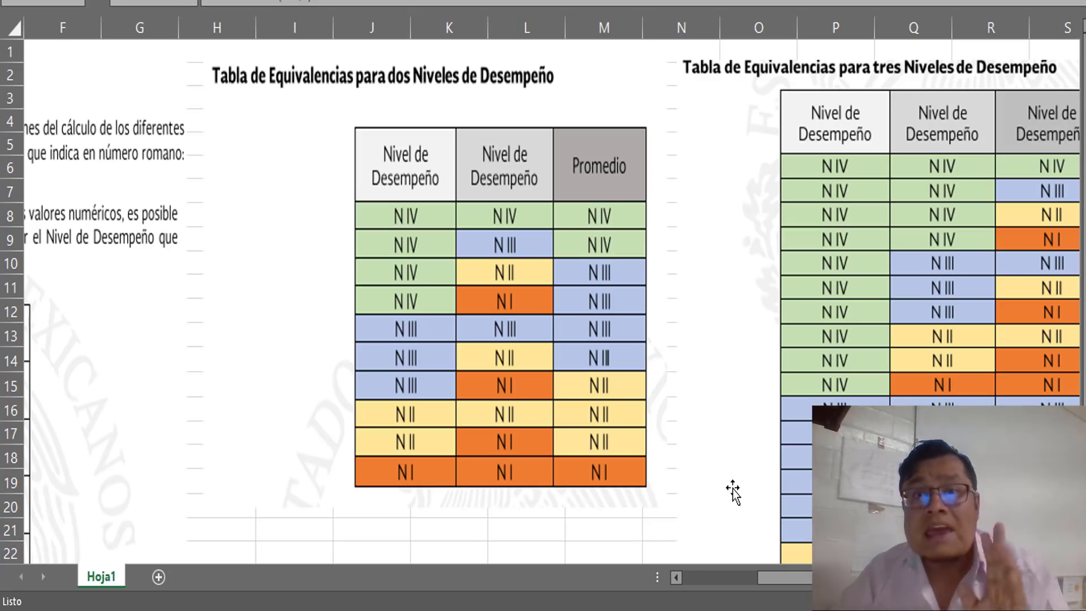
scroll(246, 275, right, 2)
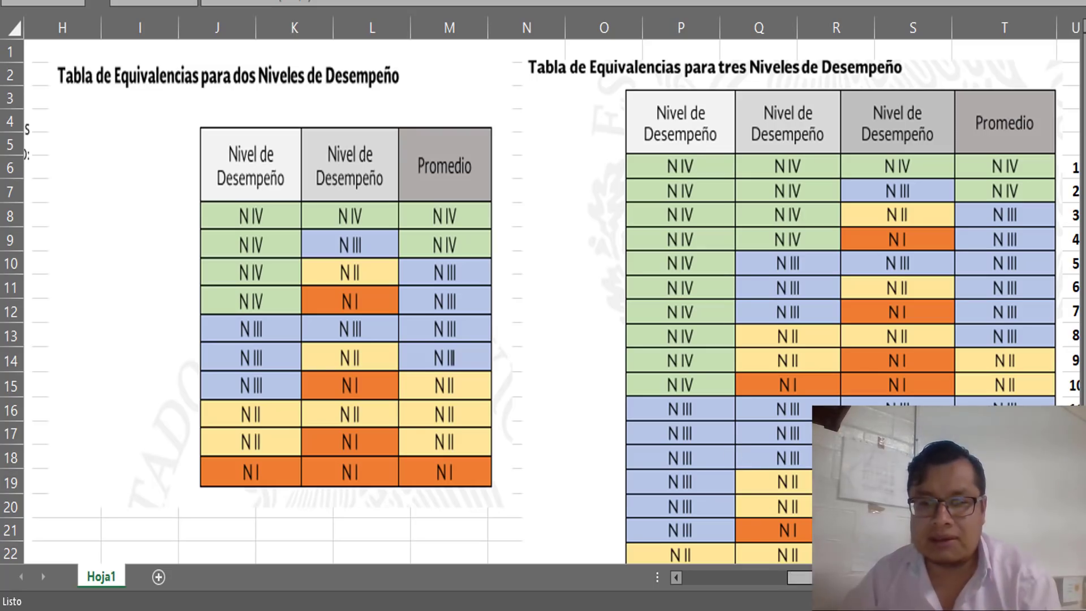
scroll(551, 303, right, 5)
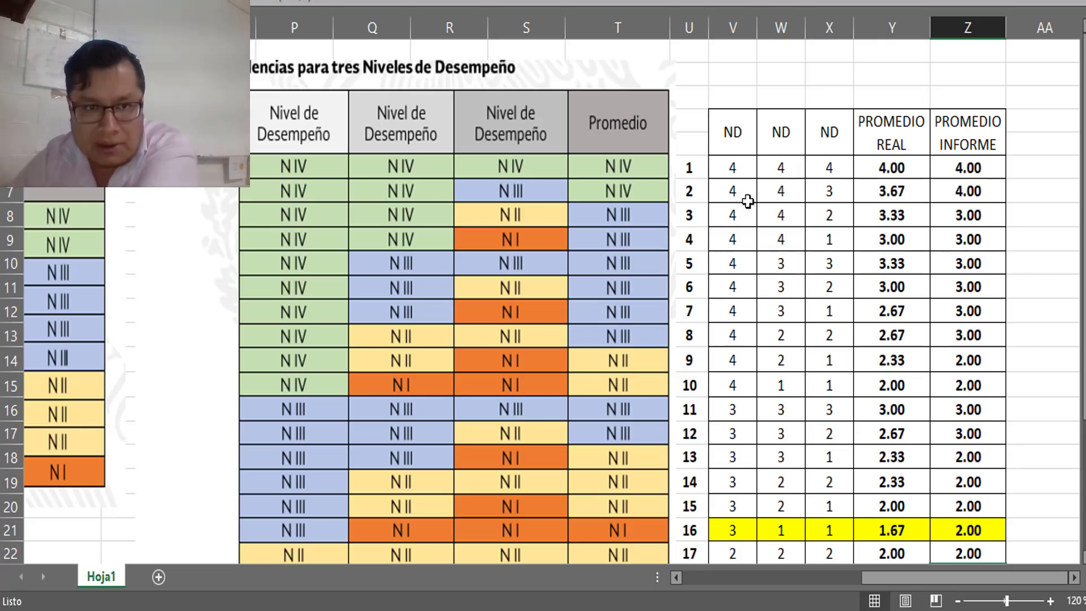
- Examine case 1 of the numeric table, going through its three ND values, PROMEDIO REAL and PROMEDIO INFORME
click(752, 168)
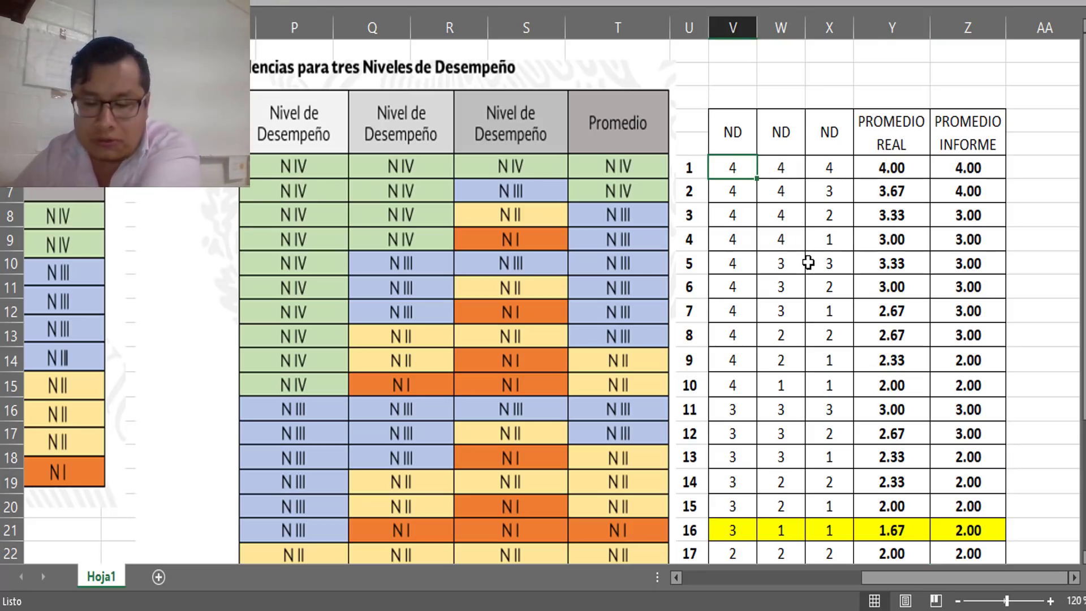
key(Right)
key(Right)
key(Right)
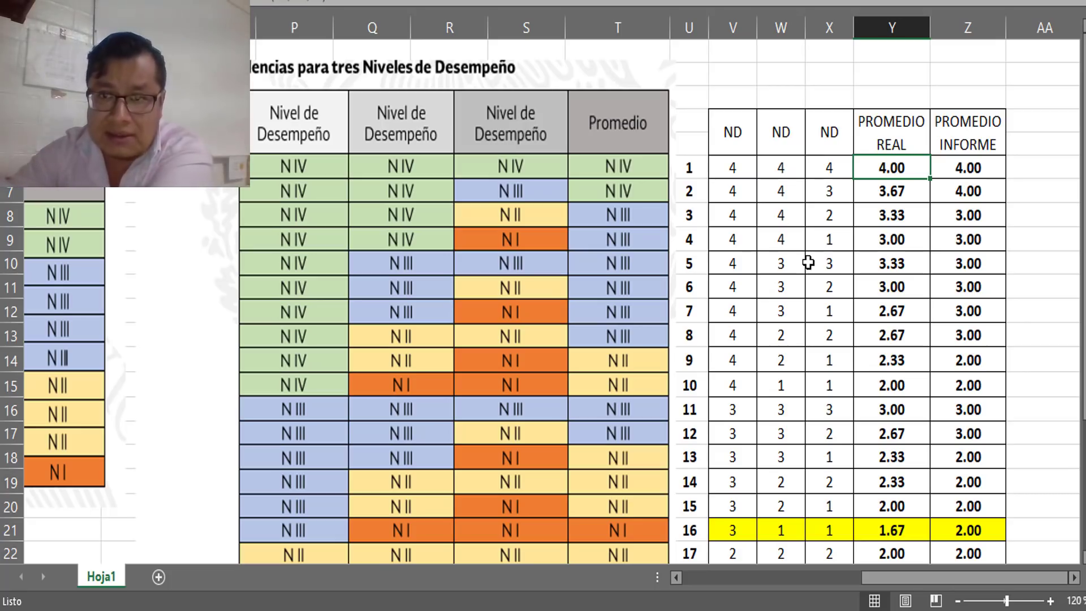
click(735, 168)
click(781, 168)
click(829, 167)
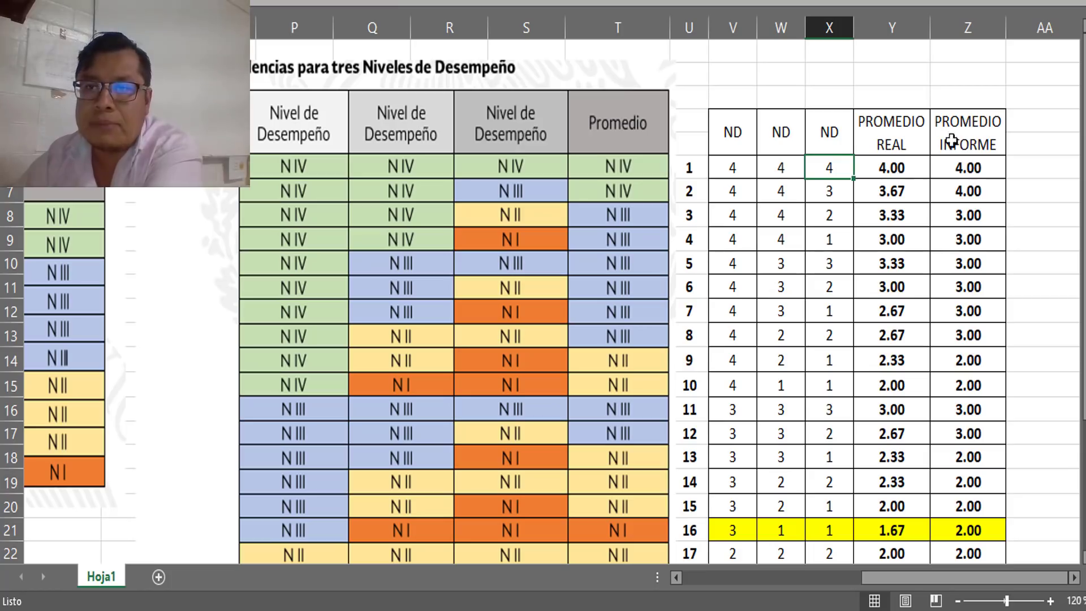
click(972, 168)
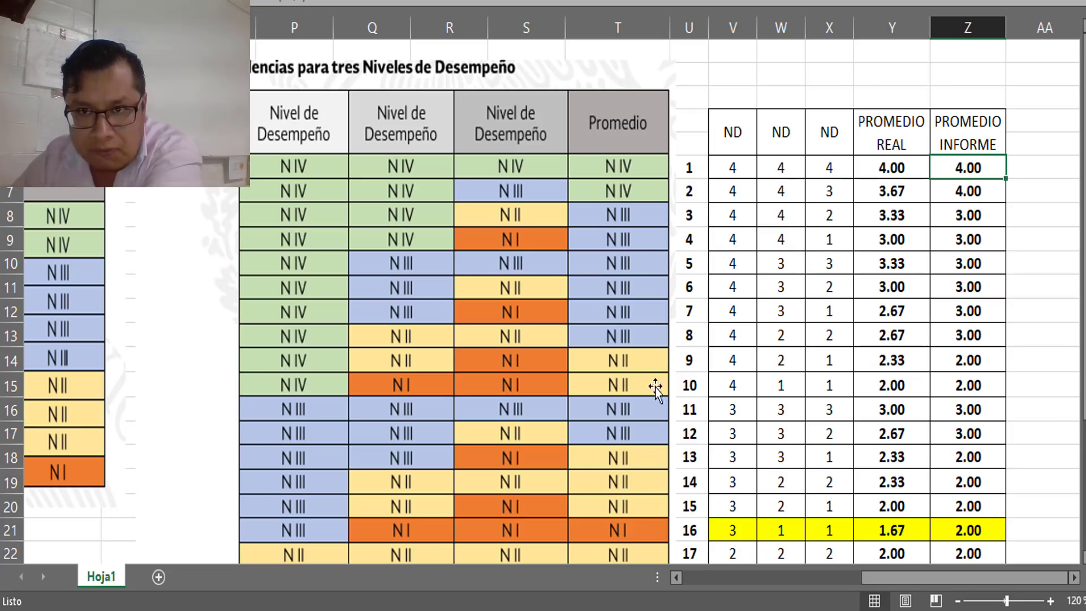
- Compare the highlighted case 16 (levels 3, 1, 1) in the numeric table with its row in the three-level equivalence table
scroll(771, 269, down, 3)
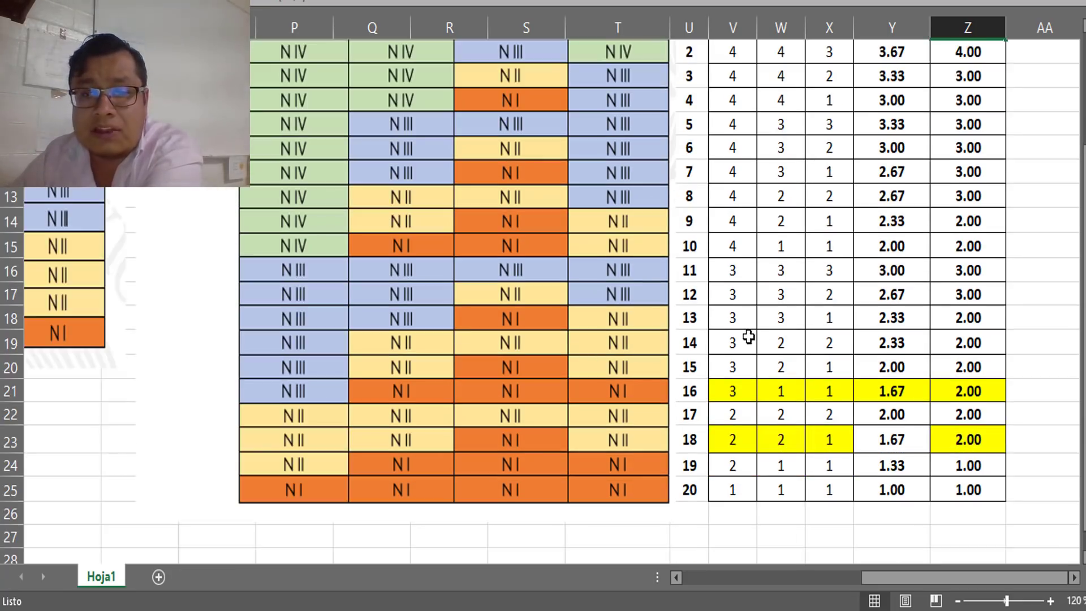
scroll(741, 333, up, 3)
scroll(557, 215, down, 1)
scroll(569, 257, up, 1)
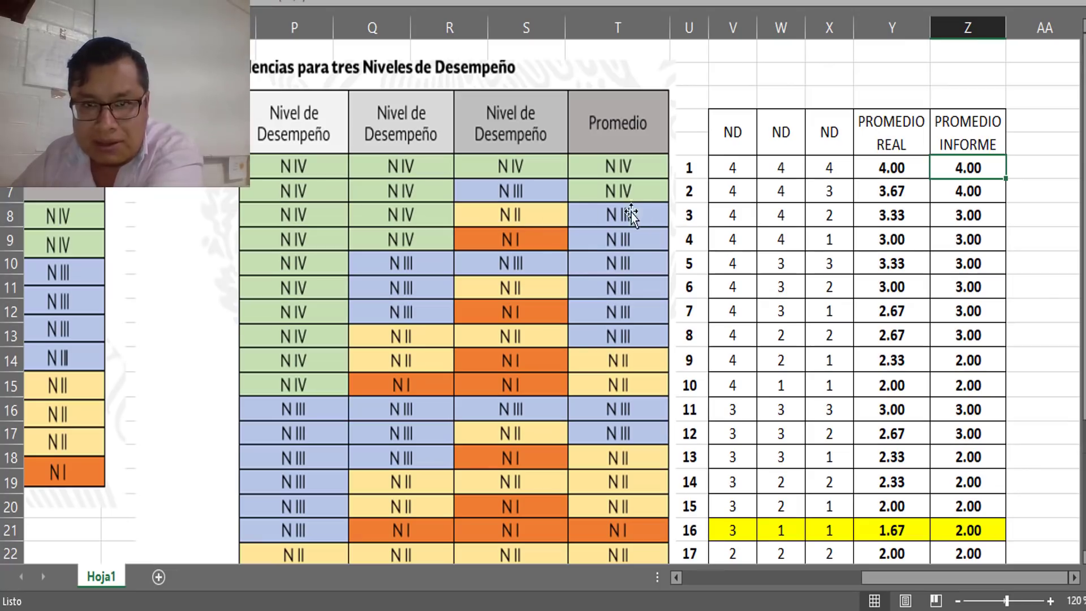
scroll(704, 291, down, 3)
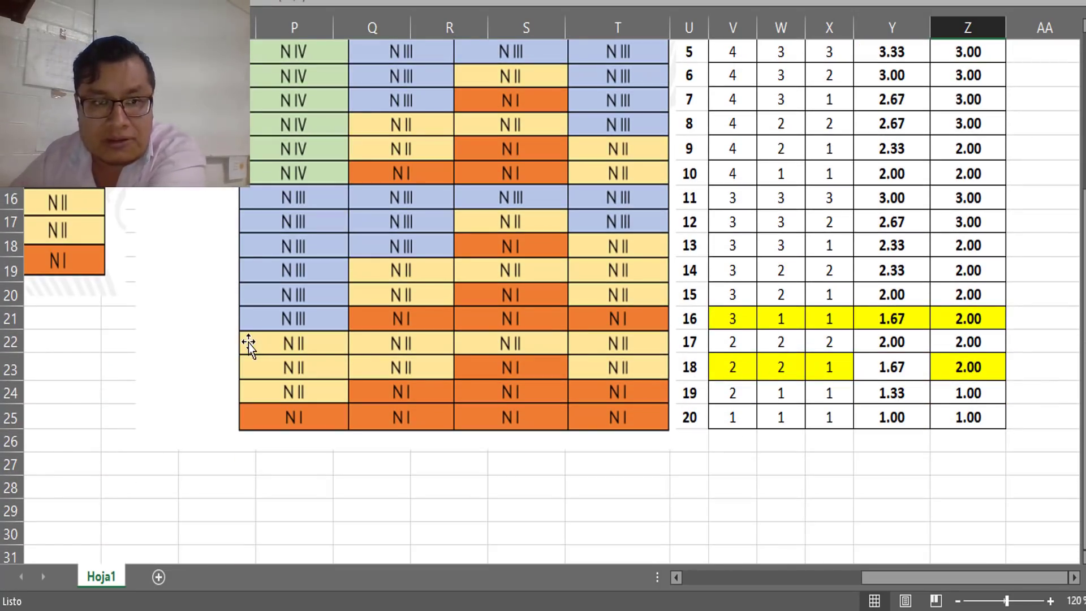
click(278, 321)
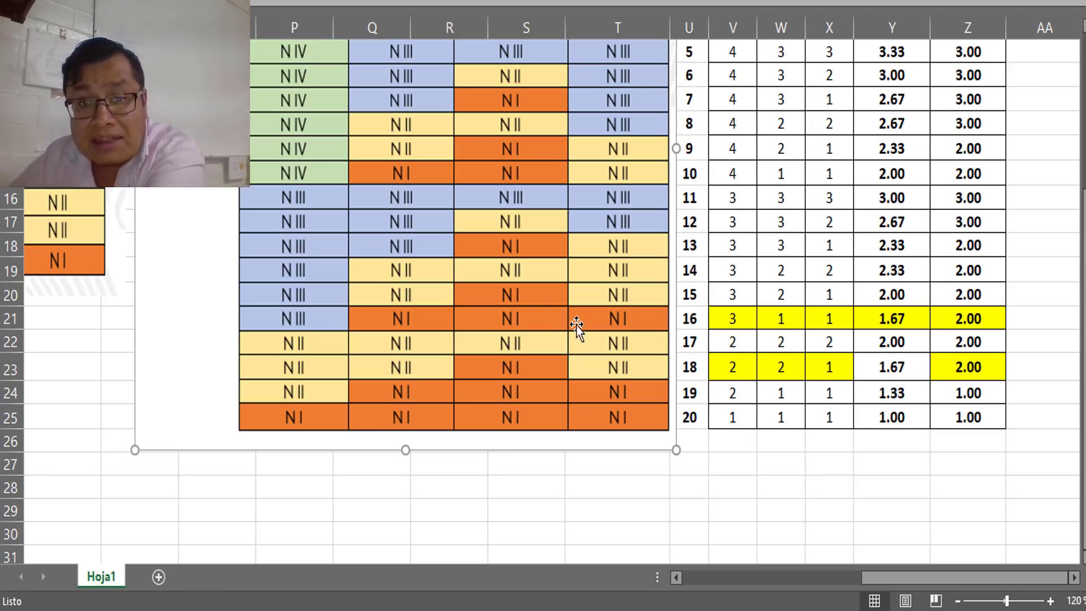
click(755, 319)
click(775, 318)
click(821, 317)
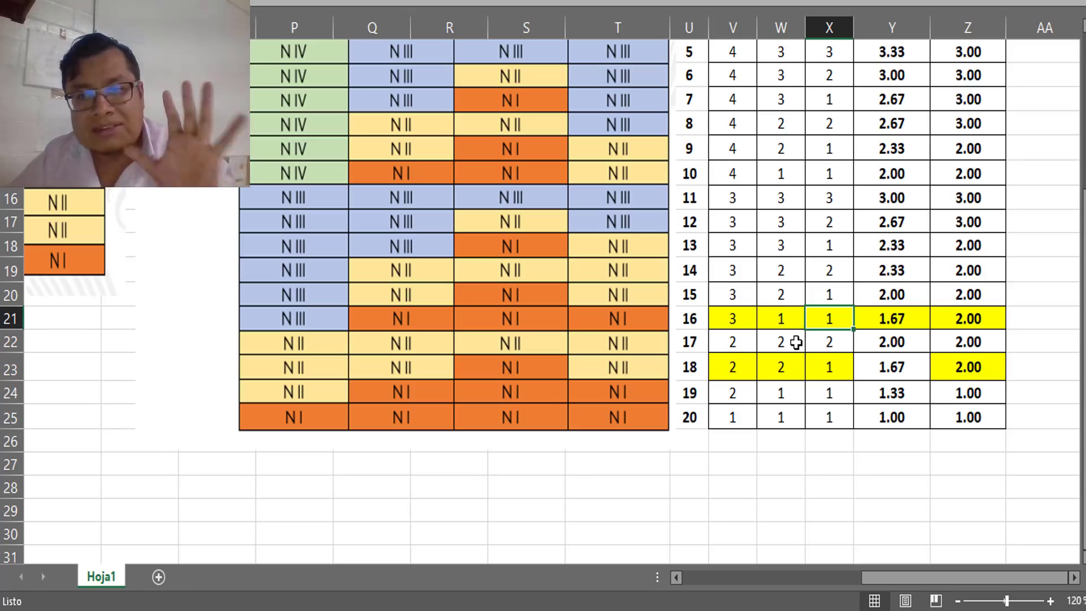
click(910, 321)
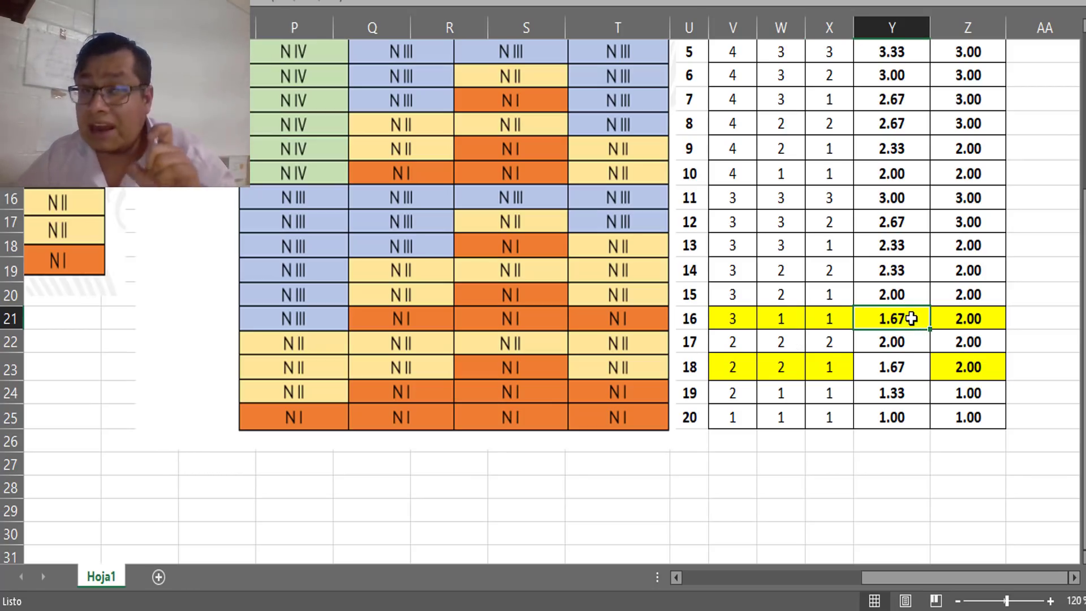
click(949, 318)
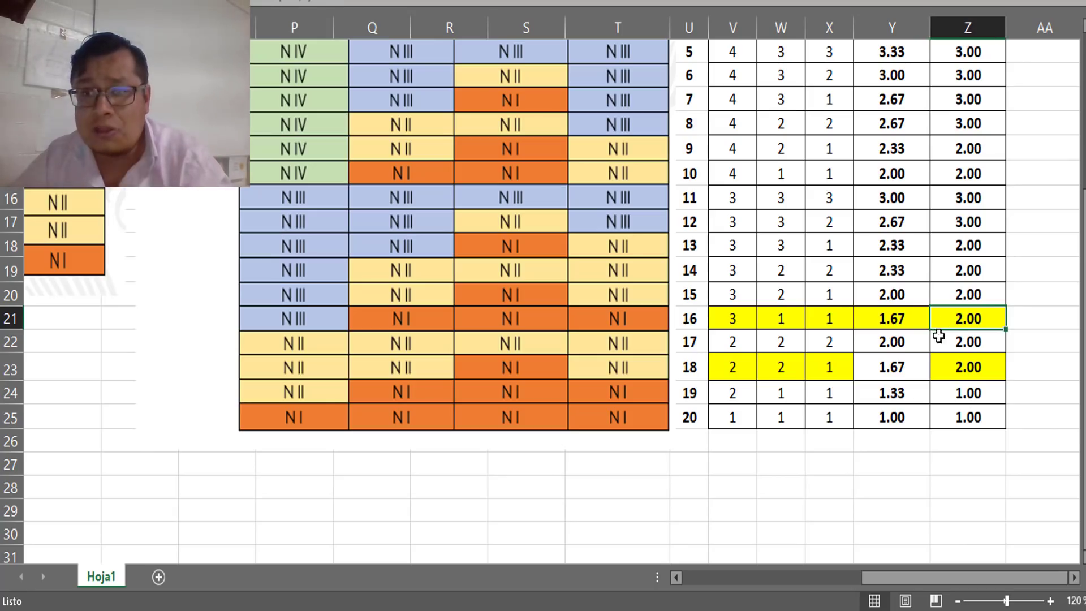
click(909, 319)
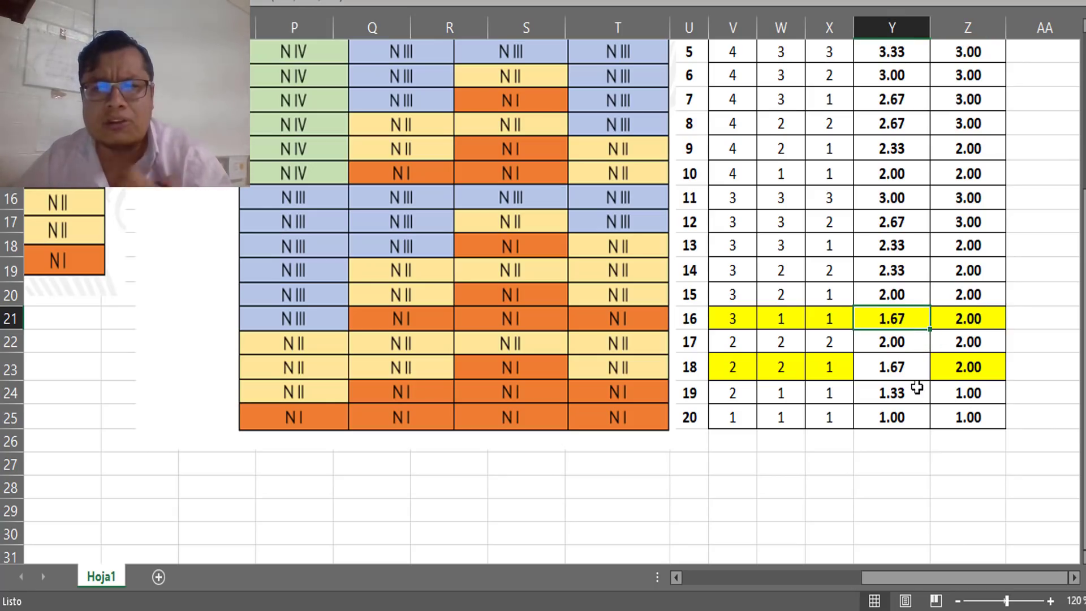
- Check case 16's average against the performance-level rounding table and the Promedio column of the three-level equivalence table
drag(894, 577, 673, 552)
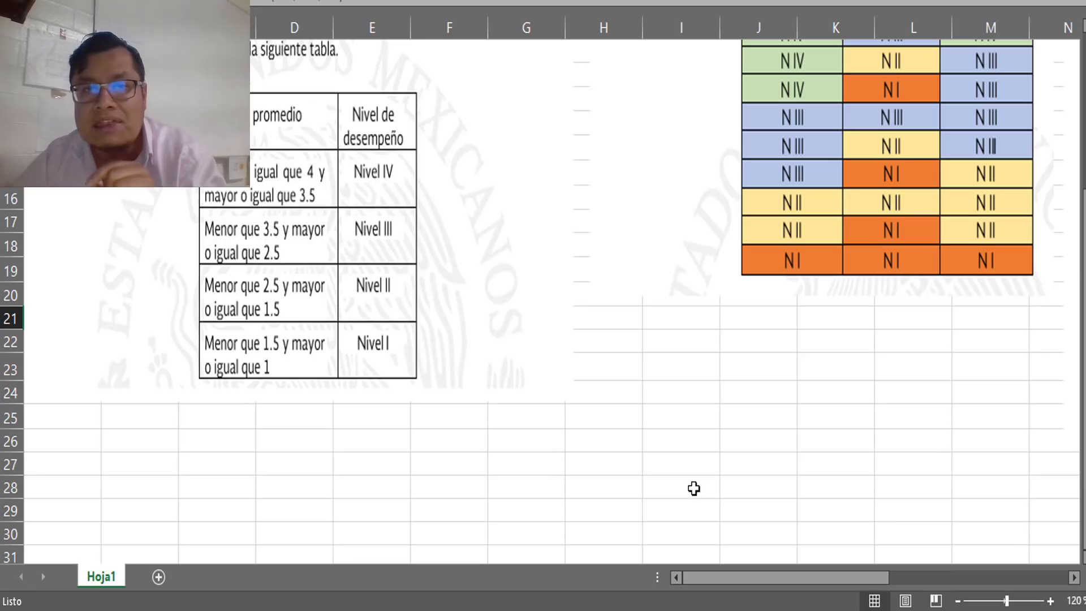
drag(701, 569, 879, 574)
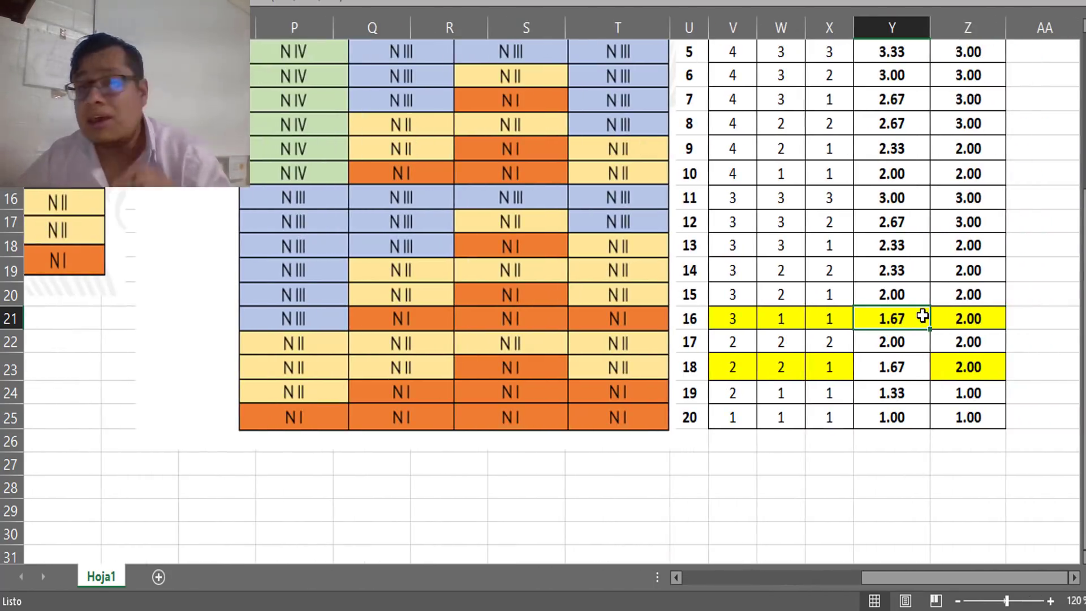
click(995, 320)
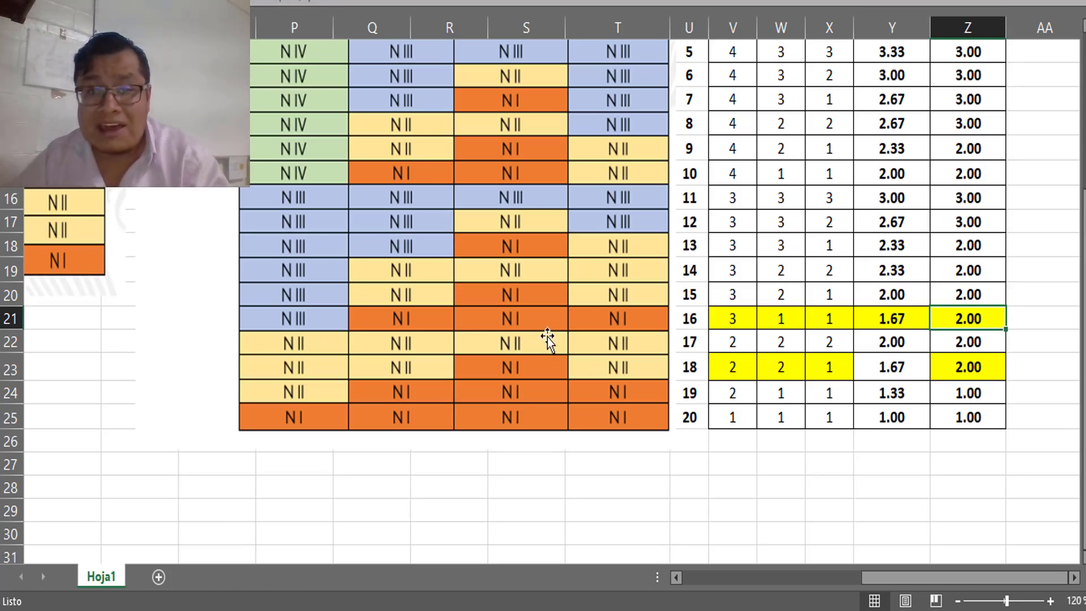
click(618, 319)
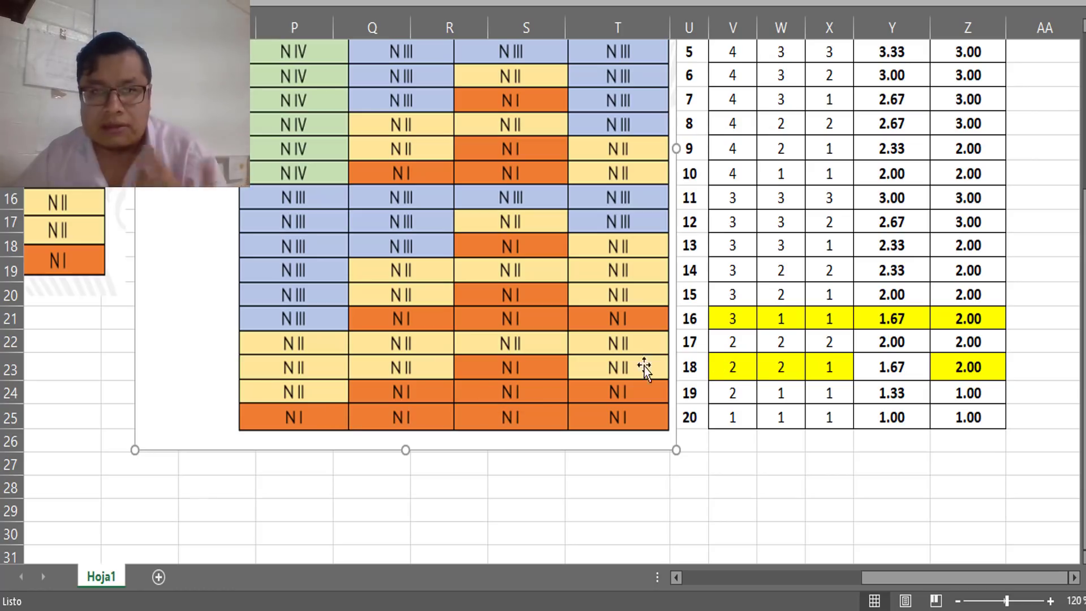
- Compare the PROMEDIO REAL and PROMEDIO INFORME of case 18 with those of case 16
click(871, 368)
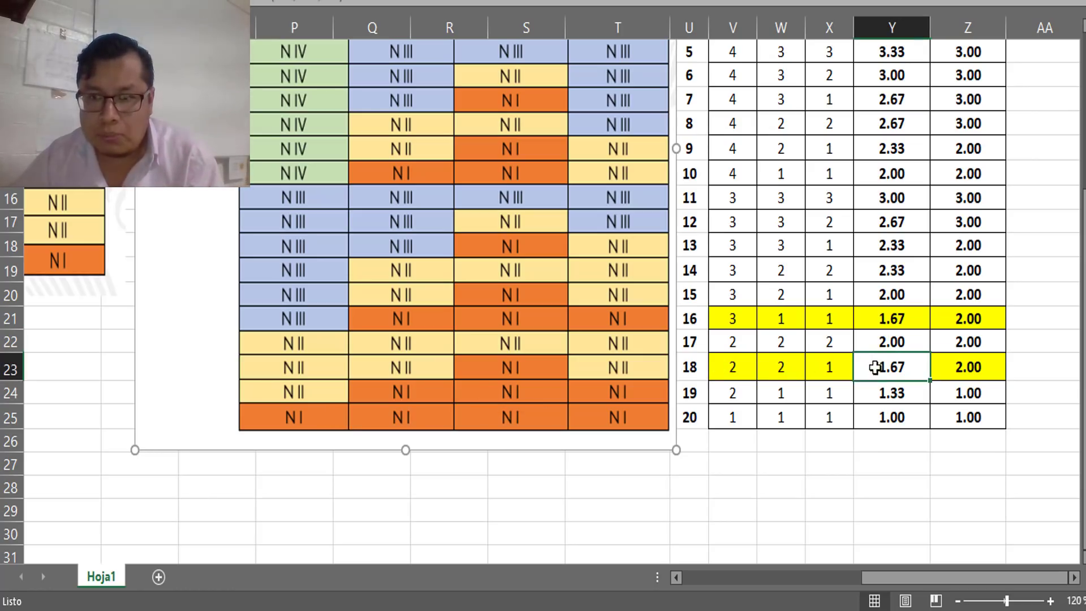
click(872, 321)
click(874, 373)
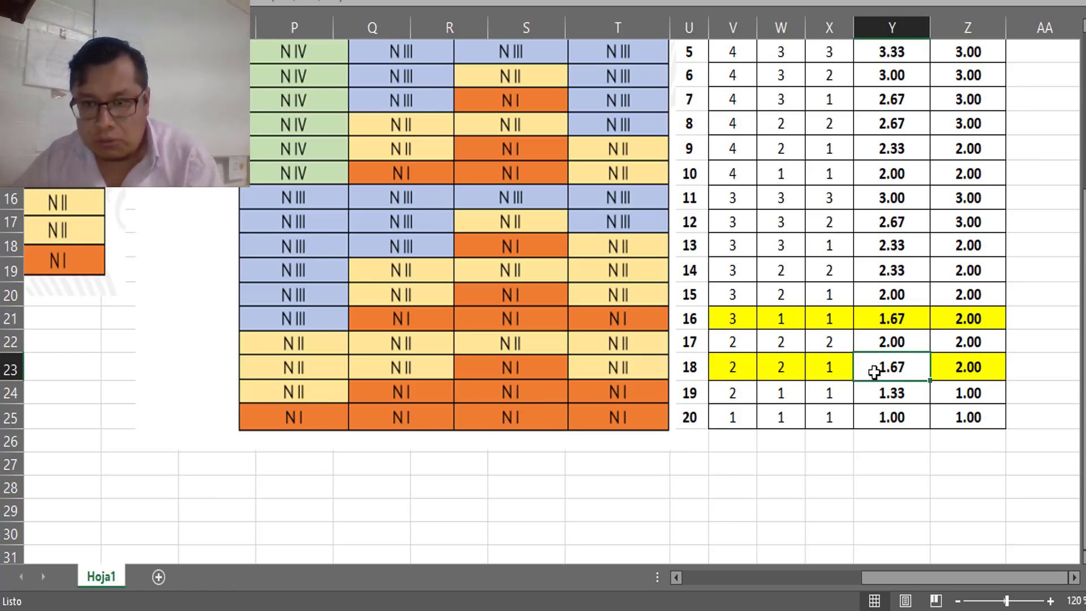
click(952, 369)
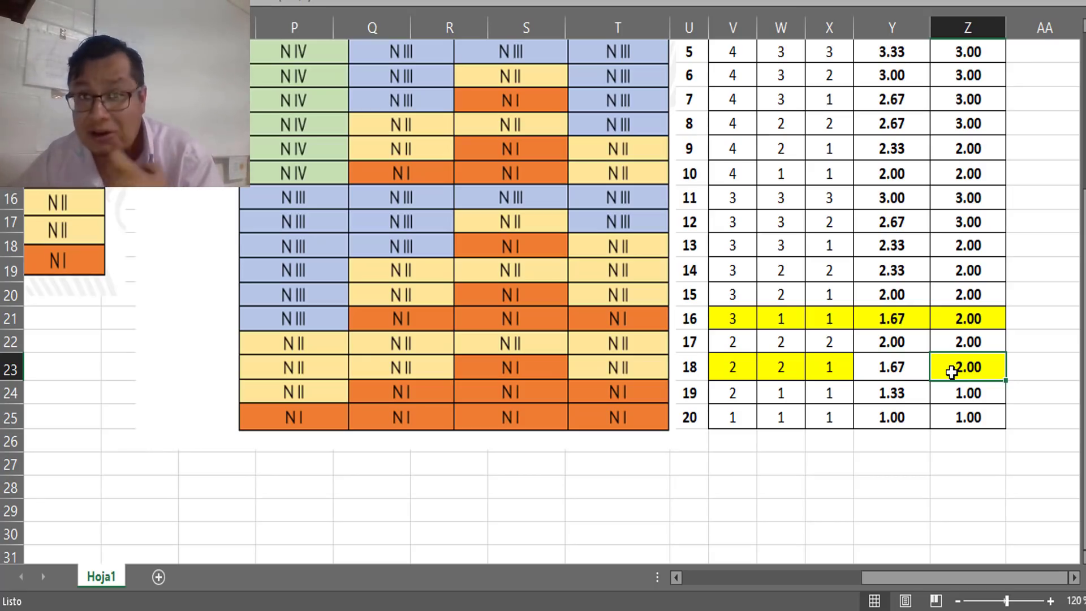
click(967, 322)
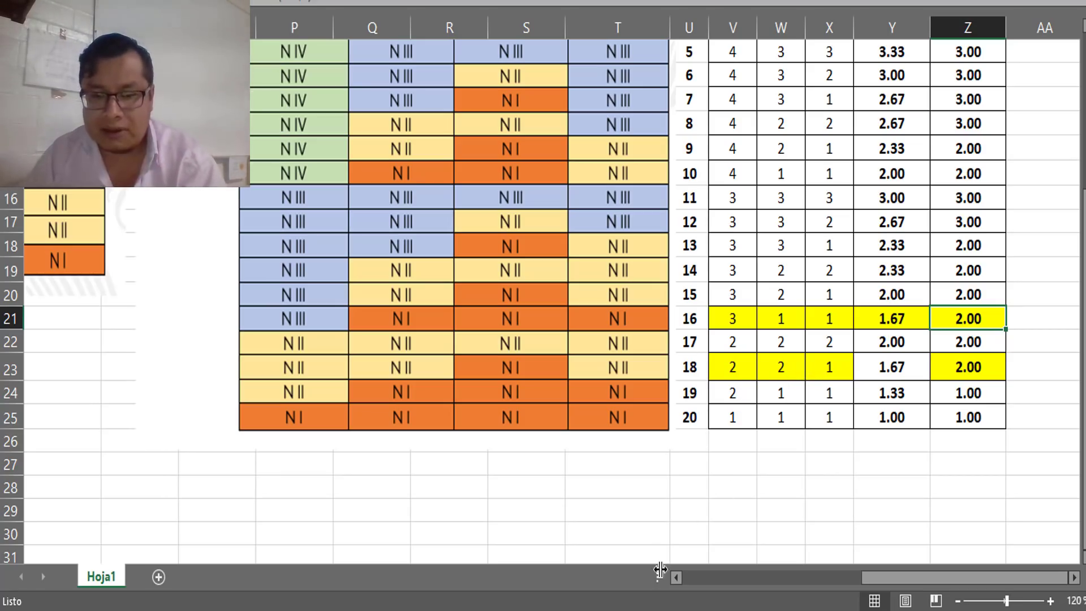
- Switch to the Concentrado de Calificaciones workbook and enlarge sheet G to 130%
mouse_move(676, 573)
click(799, 550)
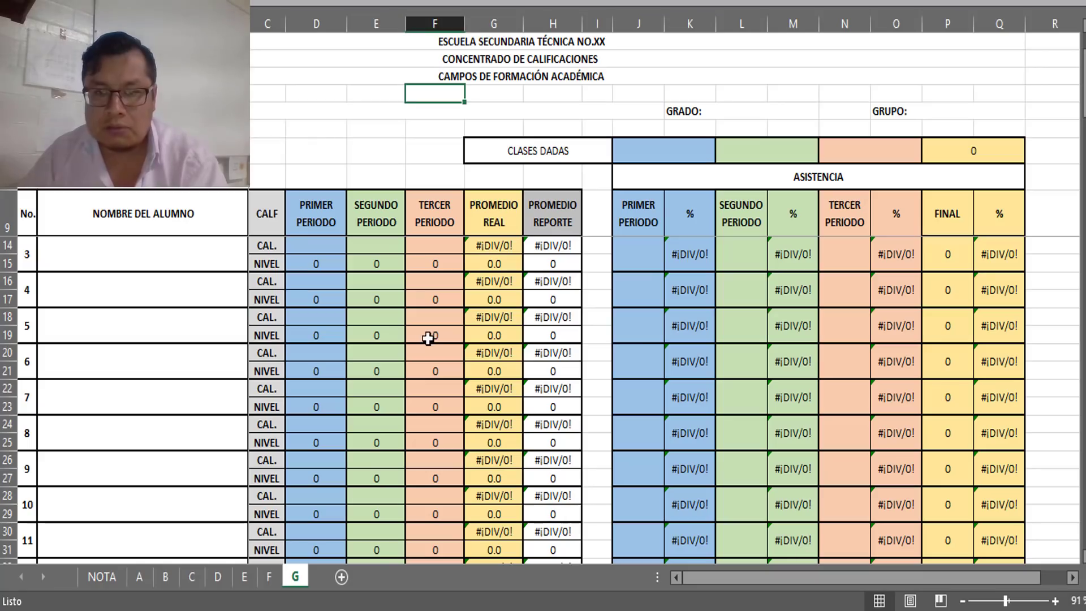
click(1055, 601)
click(1055, 601)
click(1051, 600)
click(1051, 600)
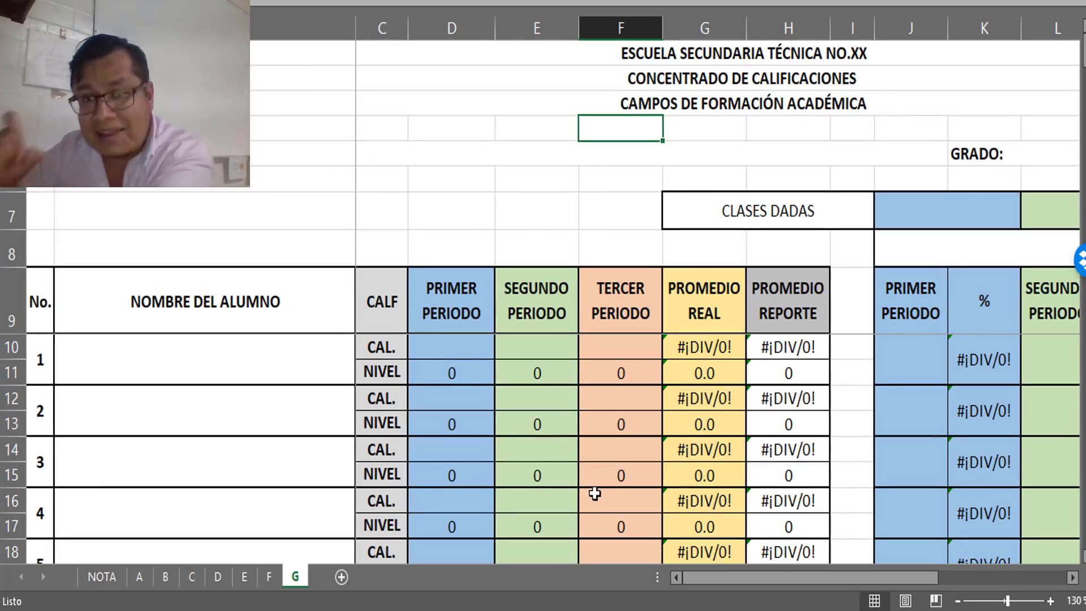
- Enter grades 5, 6 and 6 for student 1's first, second and third periods on sheet G
click(266, 377)
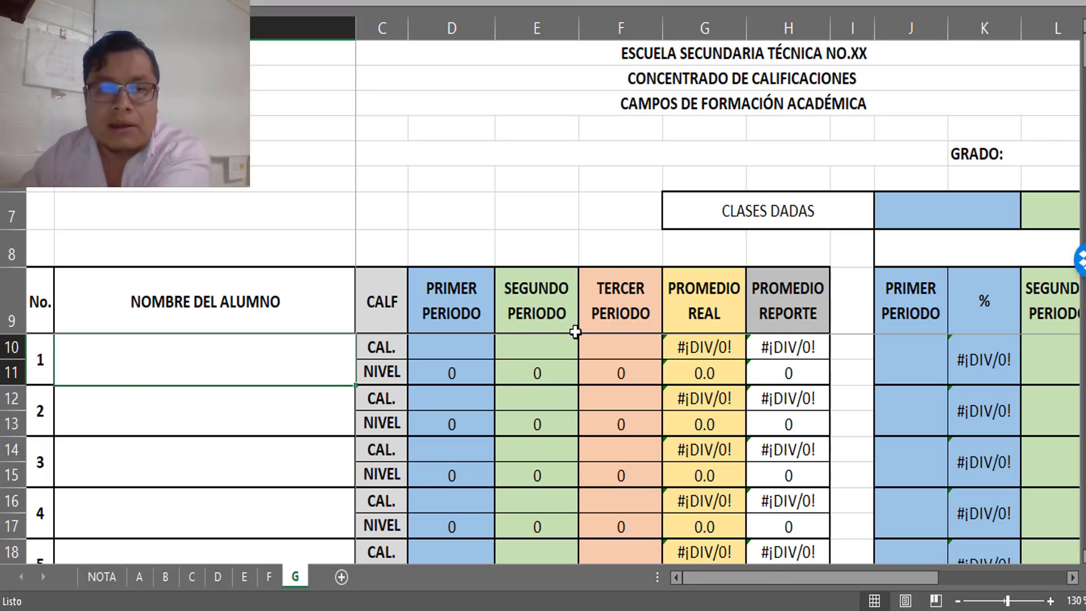
click(481, 347)
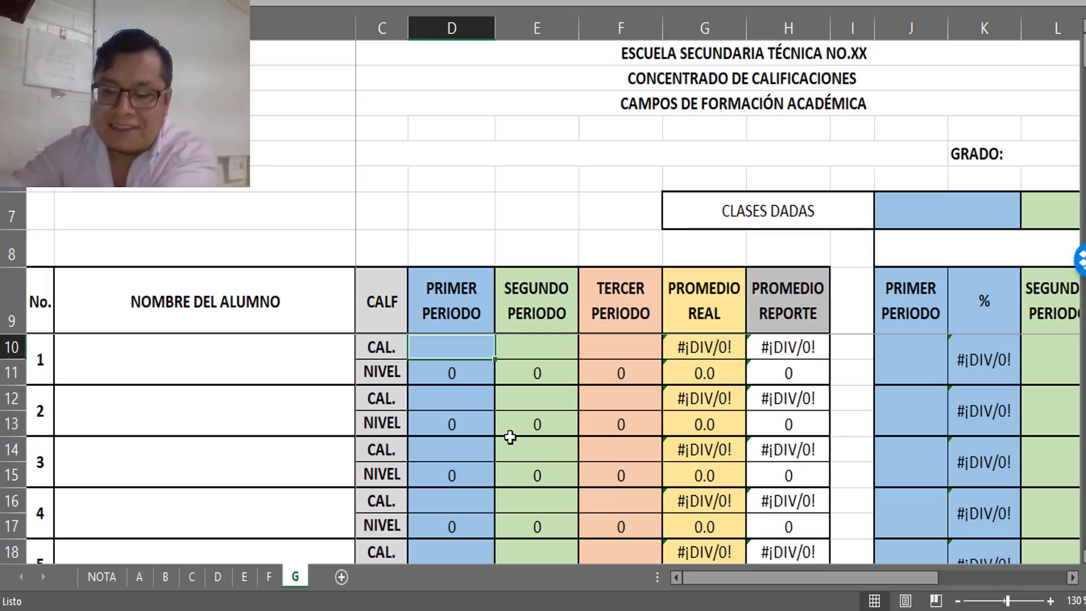
text(5)
key(Tab)
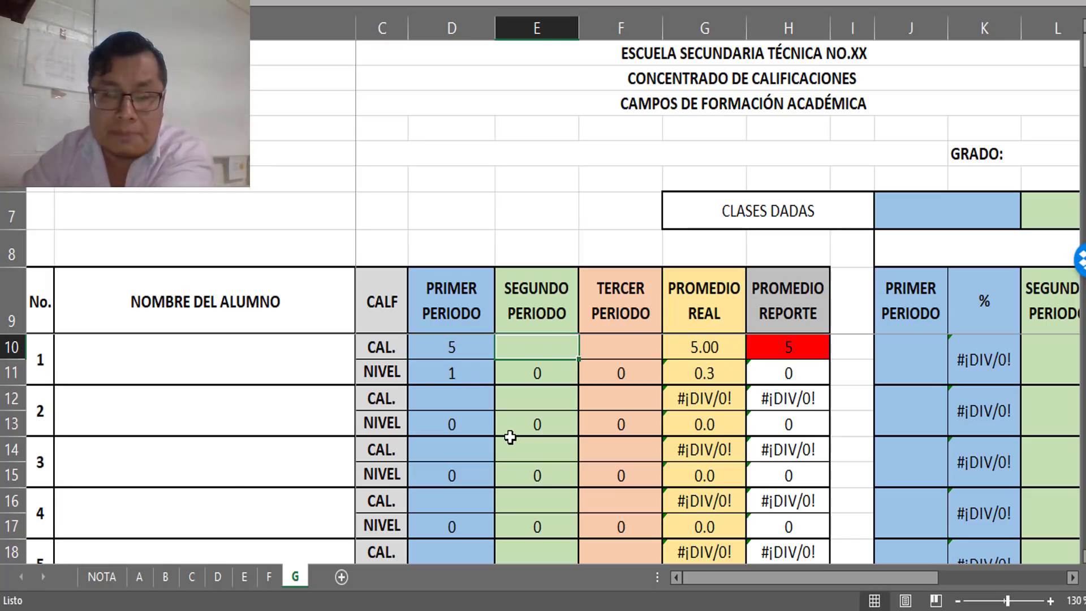
text(6)
key(Tab)
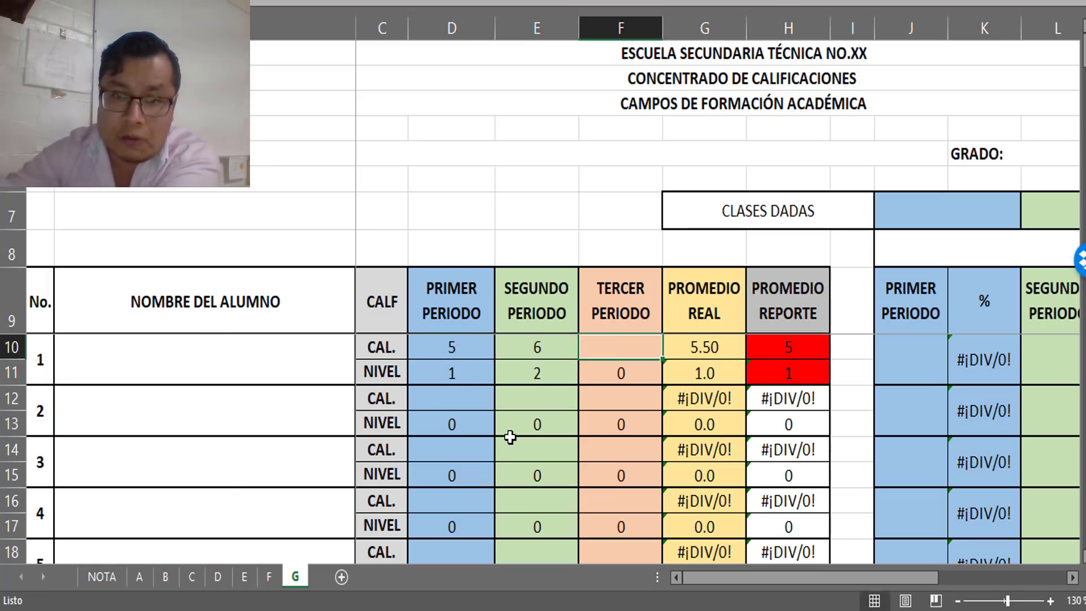
text(6)
key(Return)
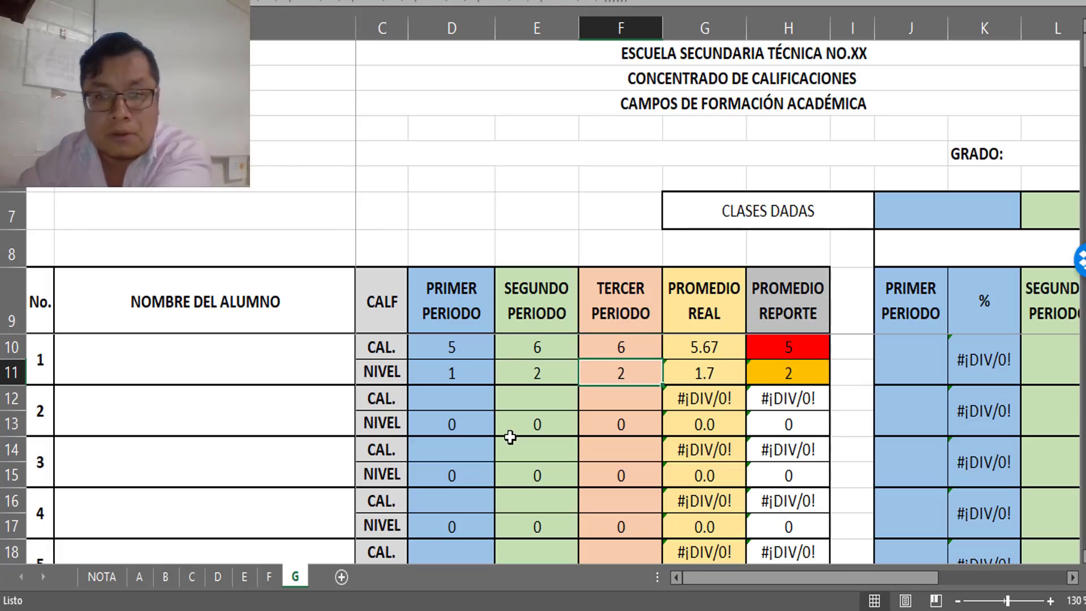
- Check student 1's PROMEDIO REAL and PROMEDIO REPORTE, and select the area of the numeric rounding table on the NOTA sheet
click(717, 354)
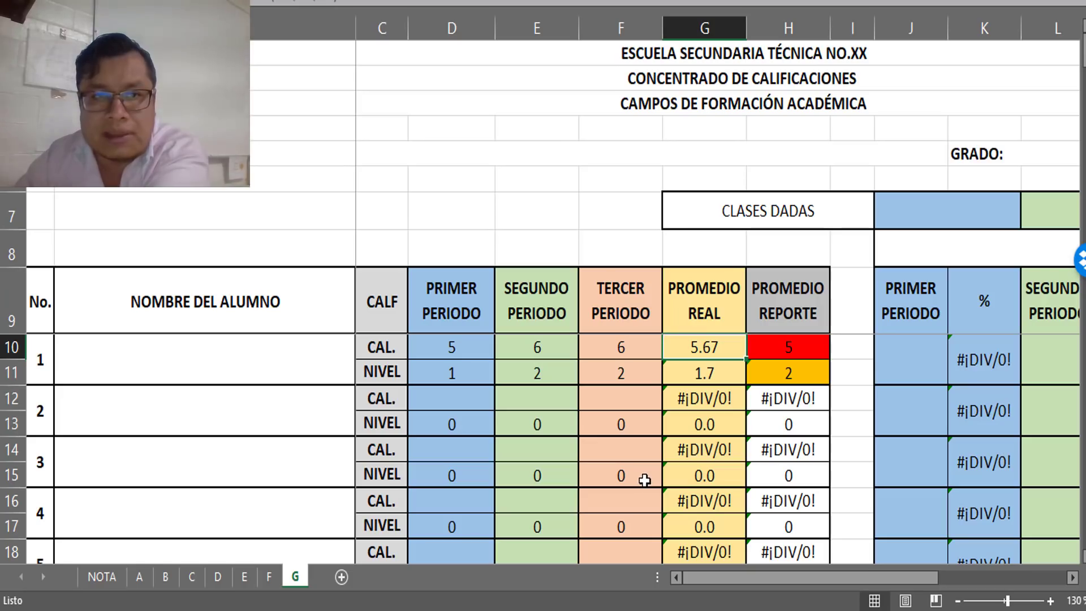
click(796, 347)
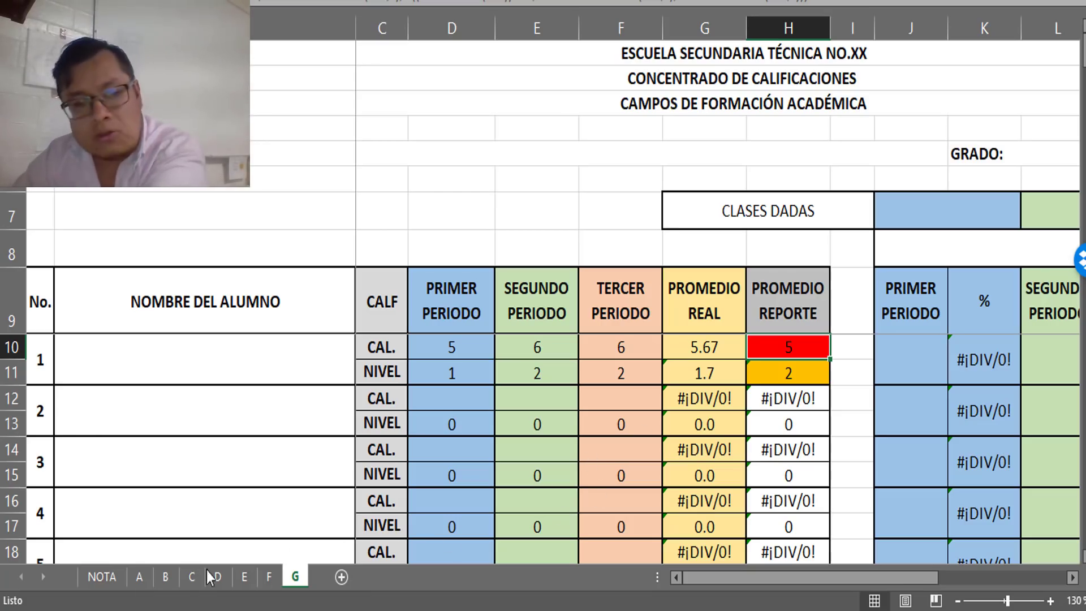
click(90, 577)
scroll(258, 433, up, 5)
scroll(258, 433, up, 2)
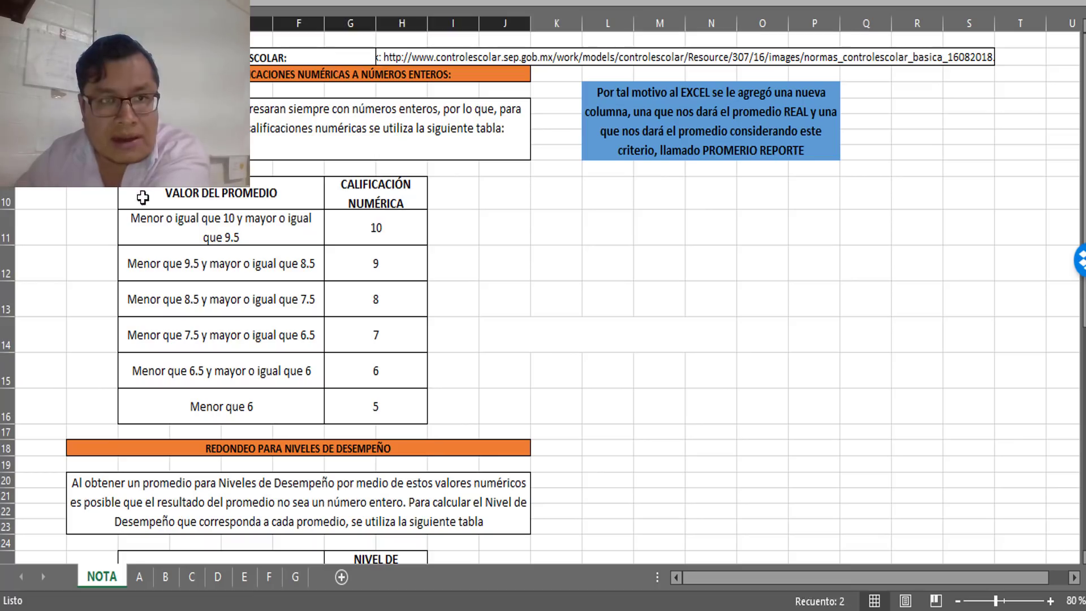
drag(145, 198, 371, 430)
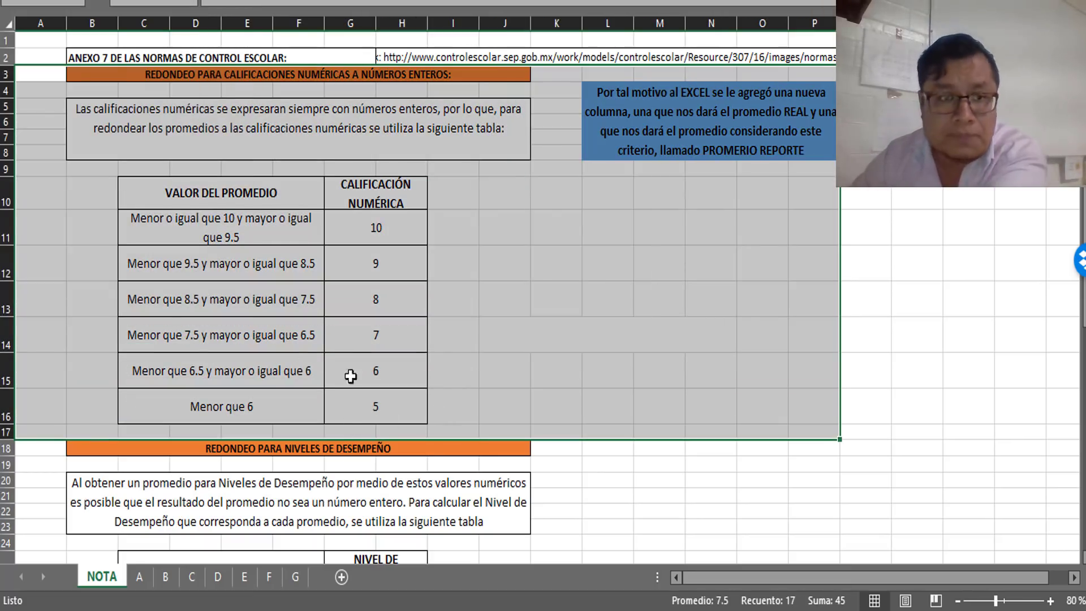
- Check the grade assigned to averages below 6 in the NOTA sheet's numeric rounding table, and return to sheet G
drag(194, 418, 193, 411)
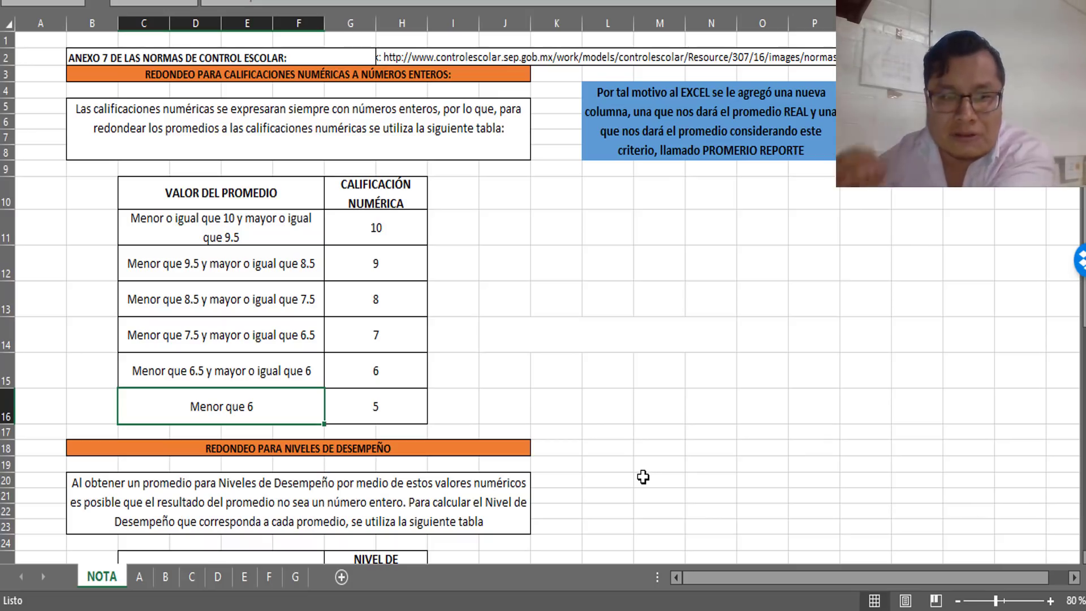
click(381, 410)
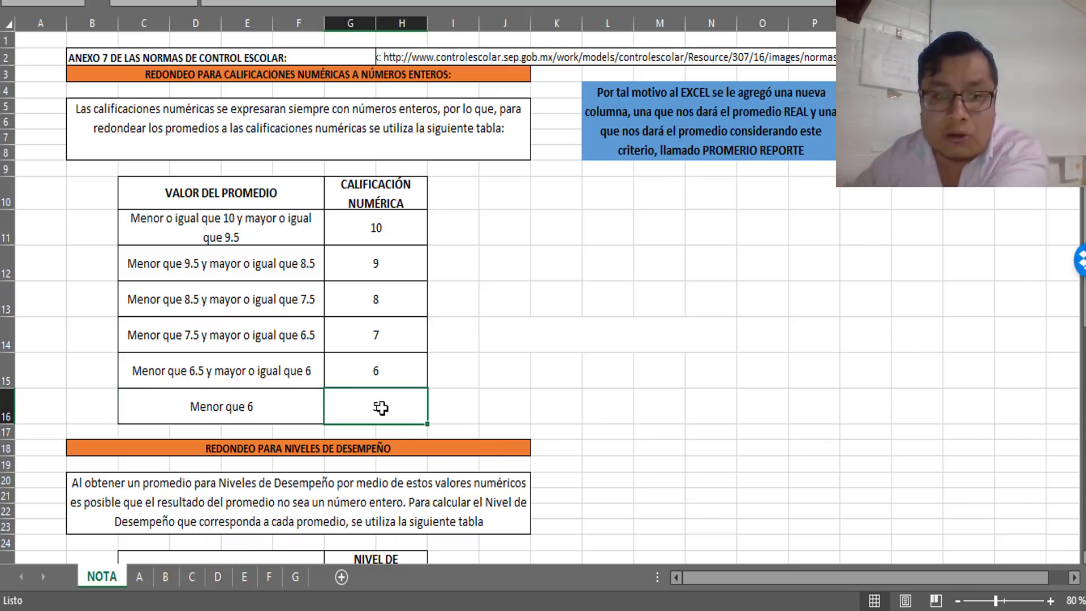
click(294, 577)
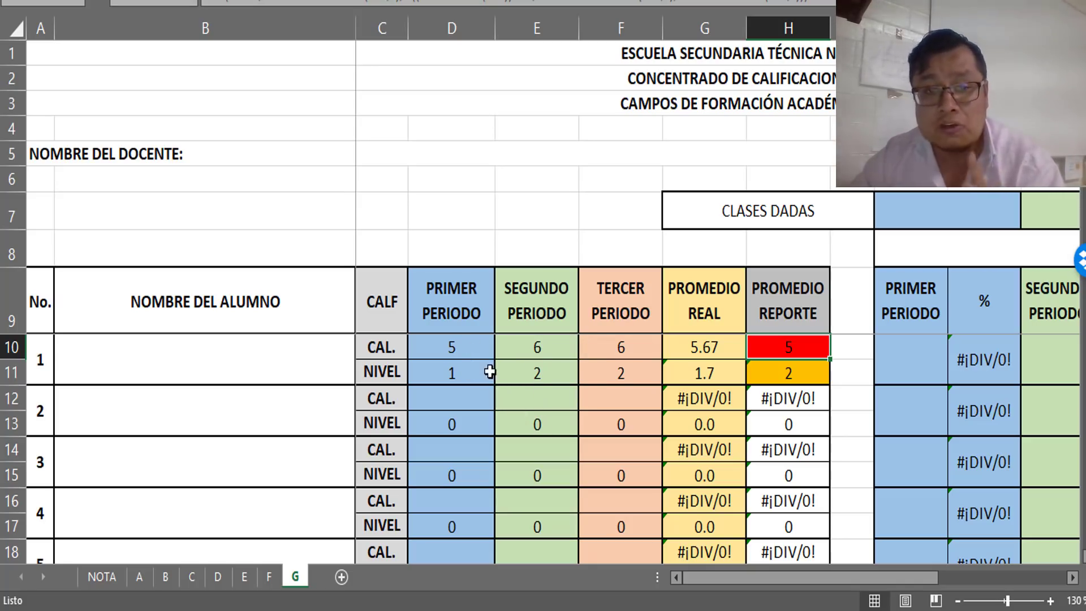
- Review student 1's NIVEL values for the three periods, the PROMEDIO REAL and the PROMEDIO REPORTE
click(471, 376)
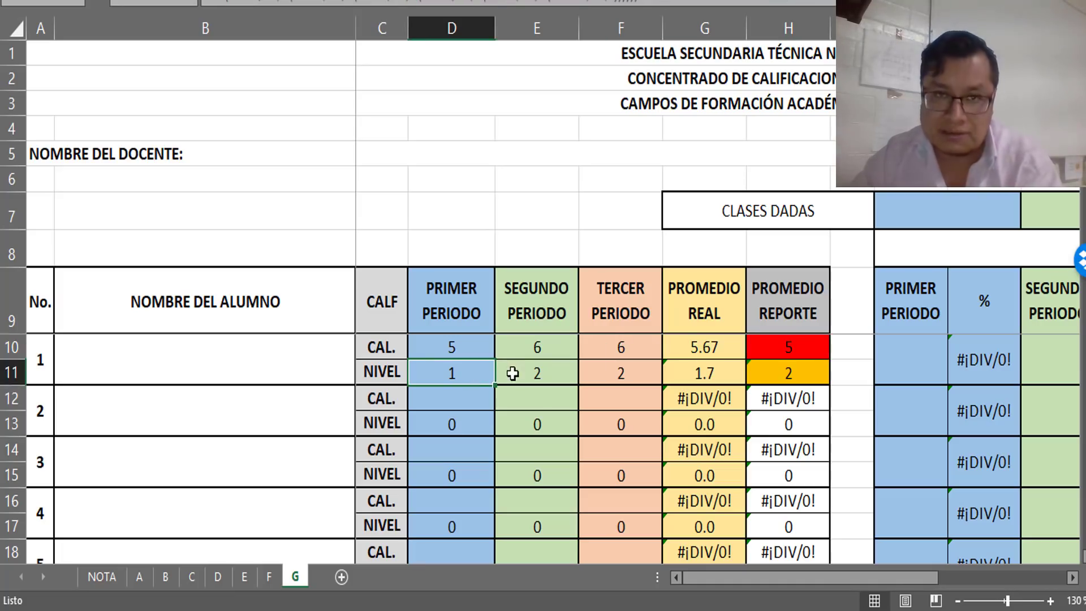
click(558, 373)
click(634, 371)
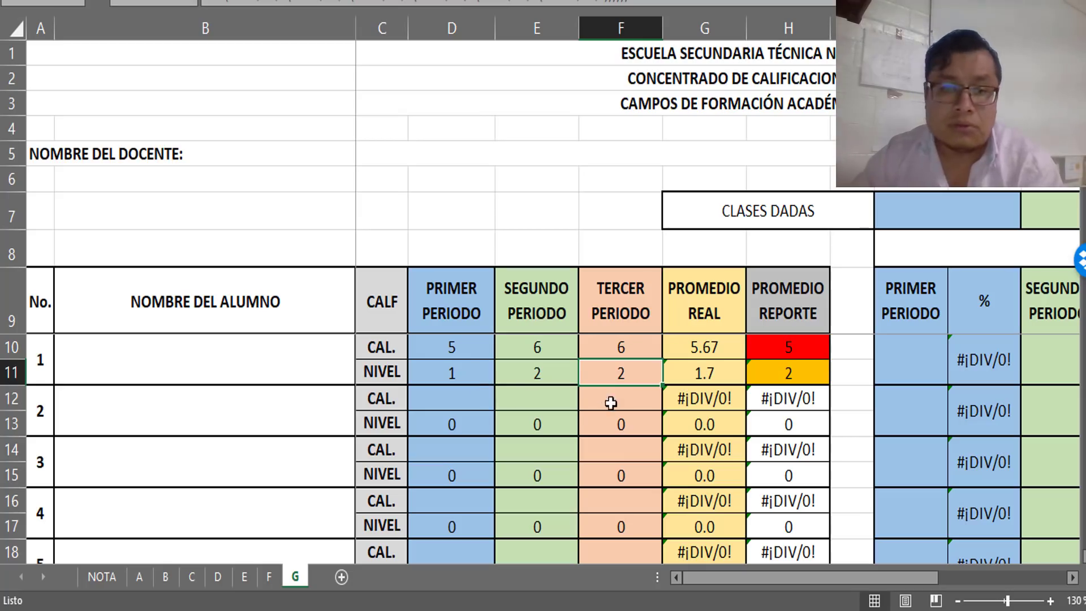
click(687, 378)
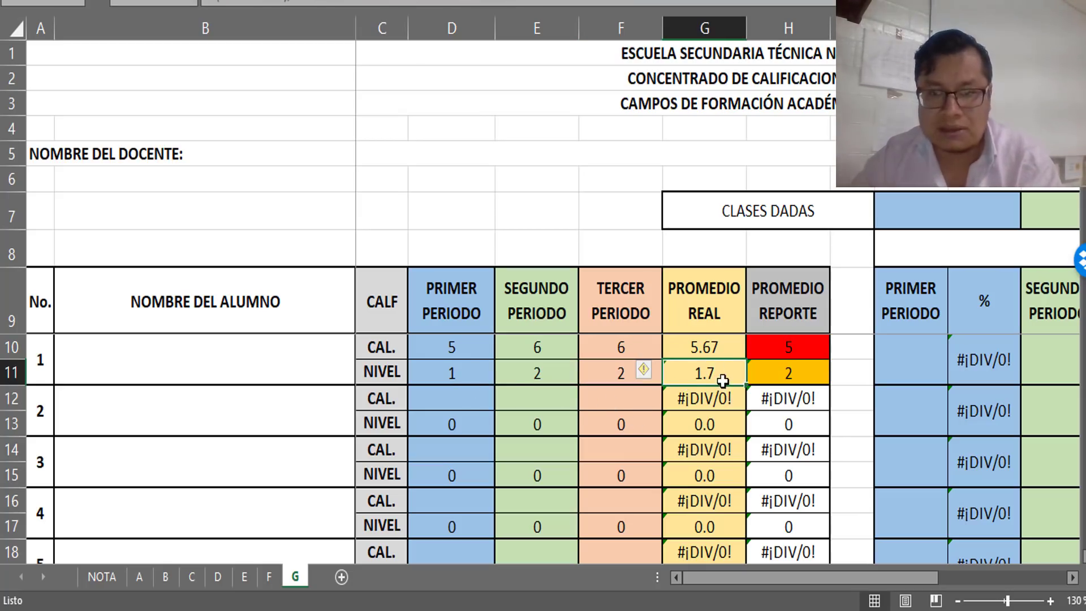
click(810, 378)
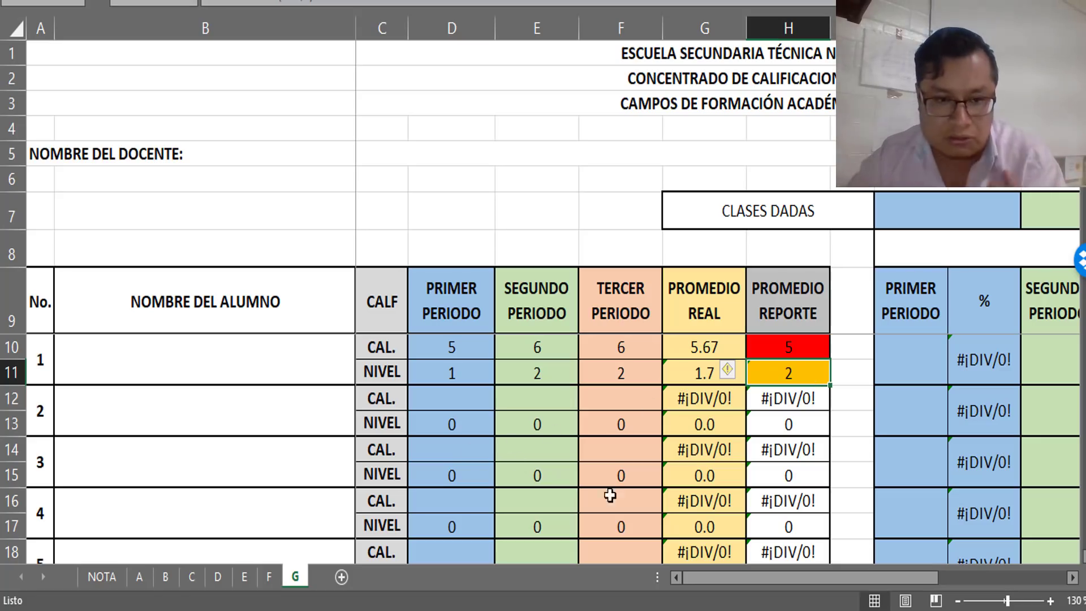
mouse_move(440, 509)
click(494, 556)
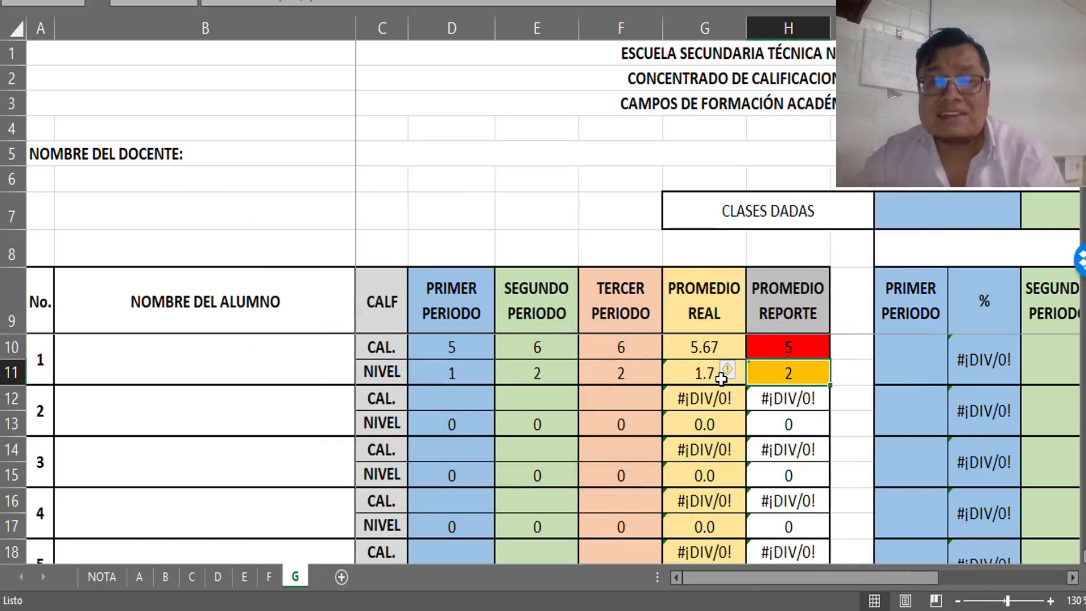
scroll(719, 390, down, 1)
scroll(720, 402, up, 1)
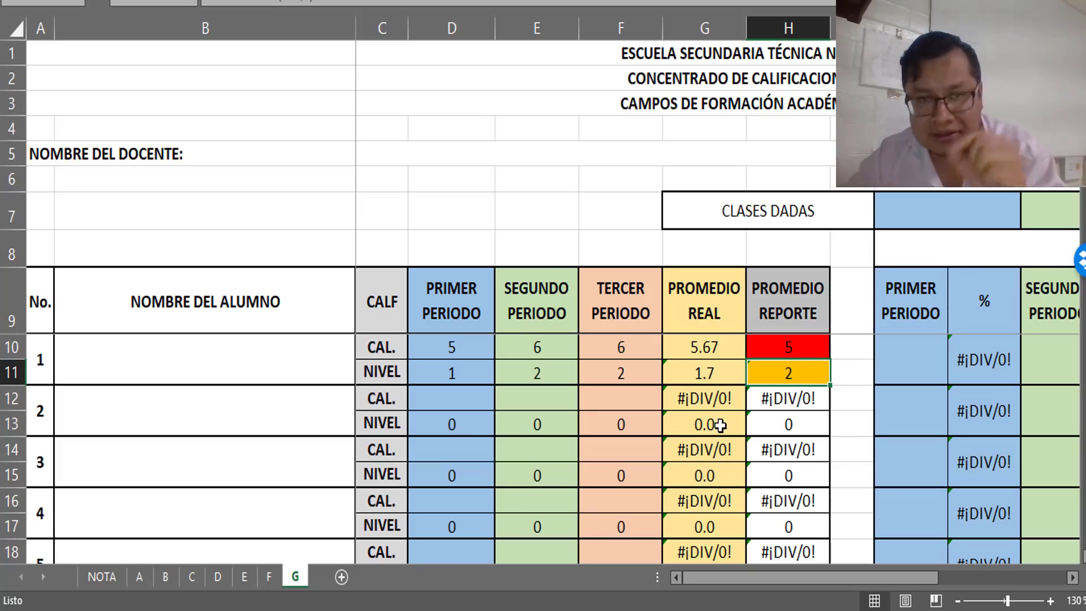
- Compare the grade and the performance level in student 1's PROMEDIO REPORTE
click(779, 344)
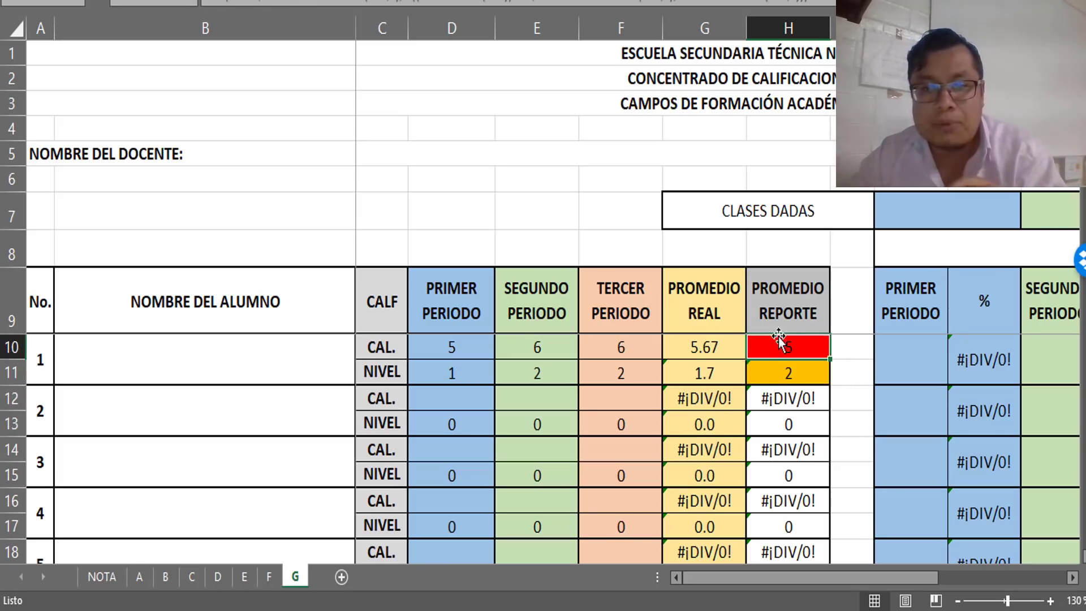
click(788, 374)
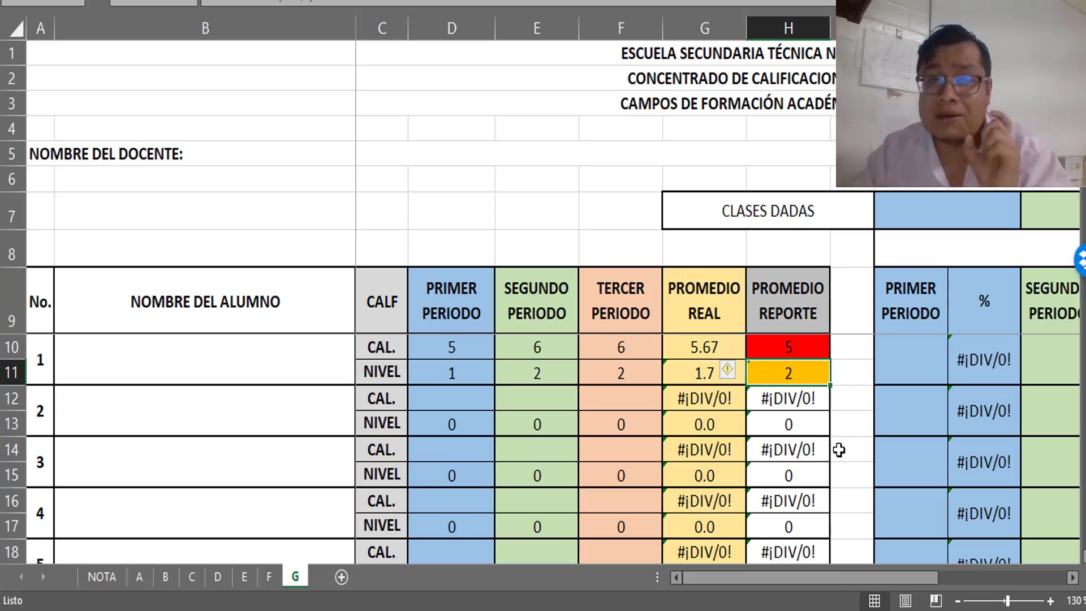
click(852, 353)
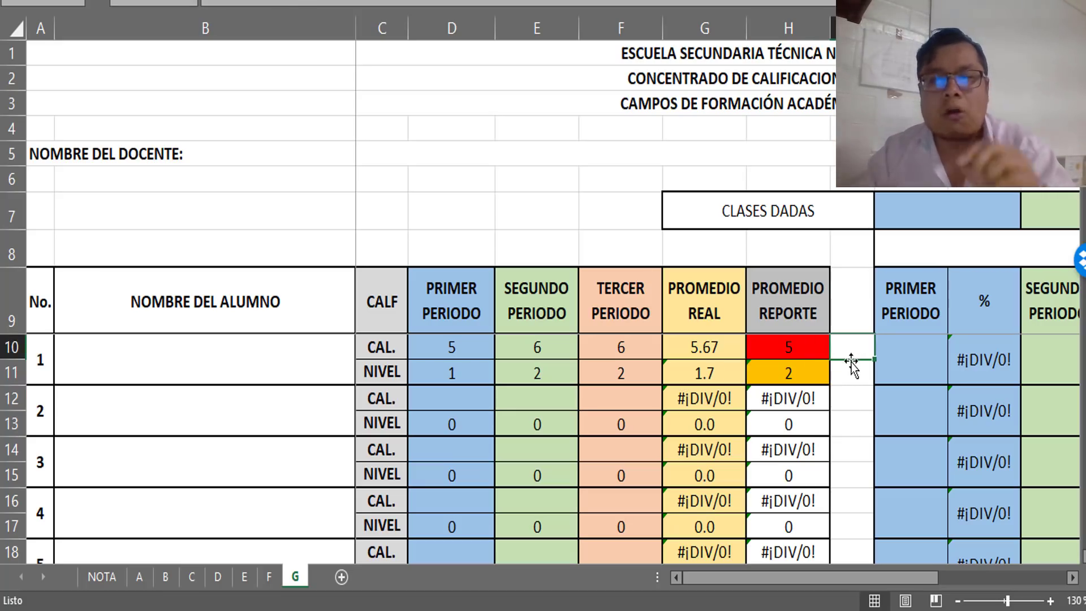
click(799, 347)
click(801, 380)
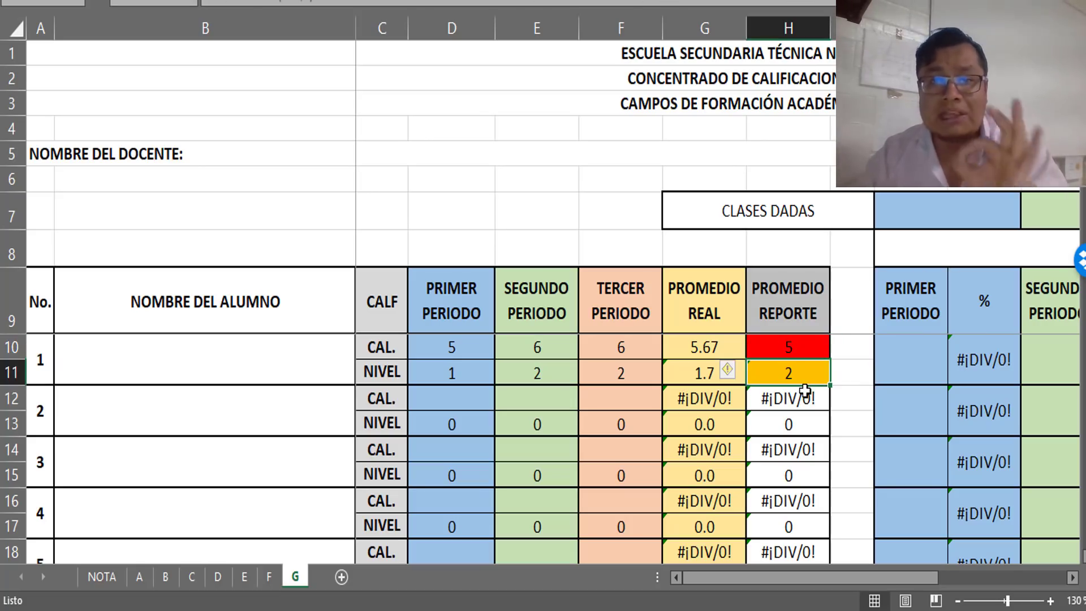
- Select student 1's NIVEL values for all three periods and compare them with the PROMEDIO REPORTE results
drag(442, 375, 636, 373)
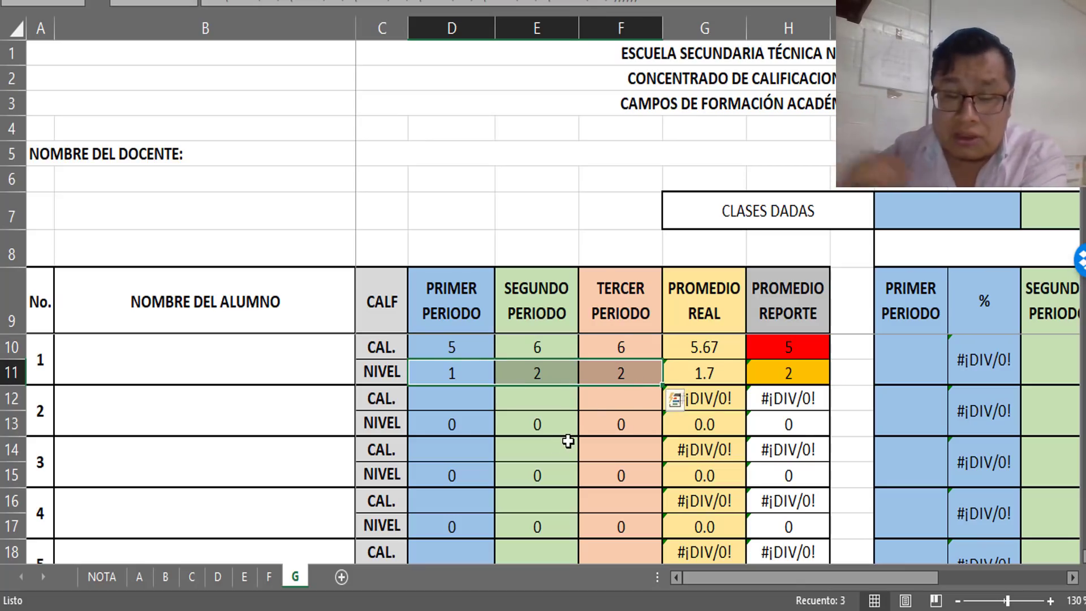
click(771, 369)
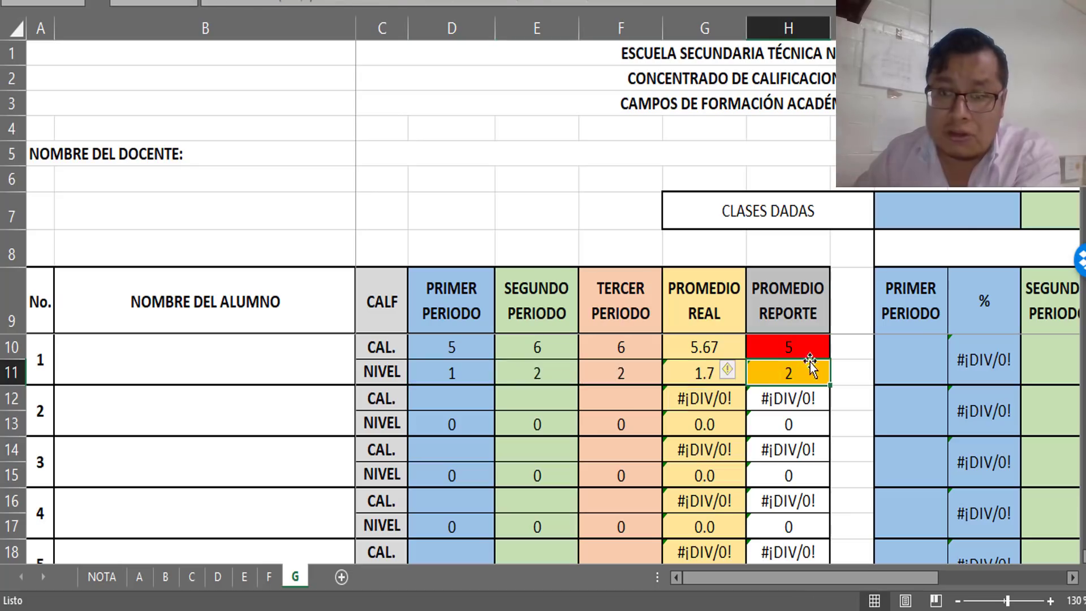
click(847, 367)
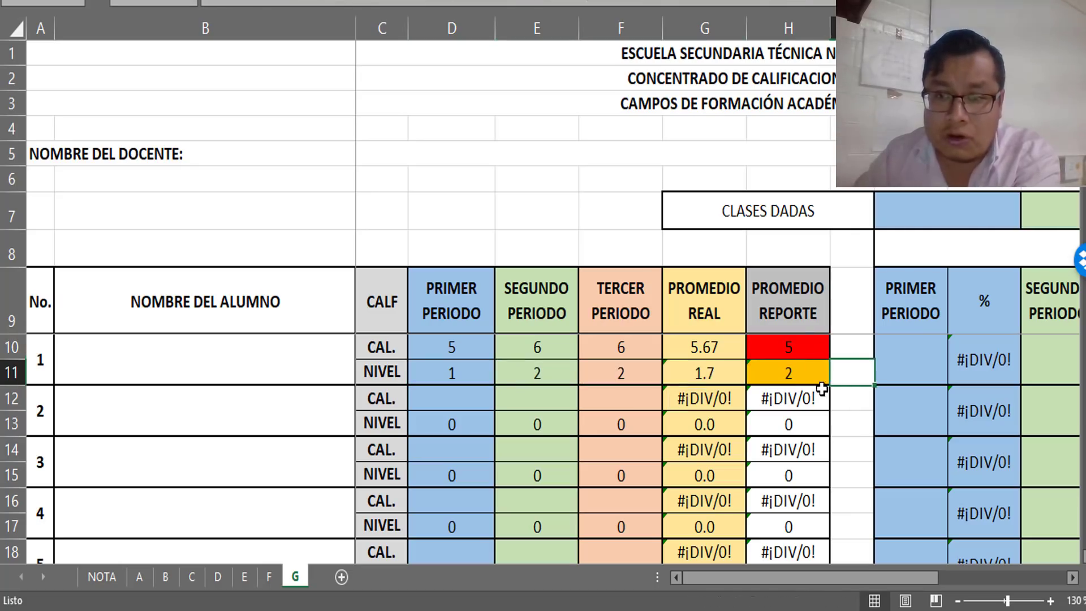
drag(819, 376, 814, 354)
click(815, 371)
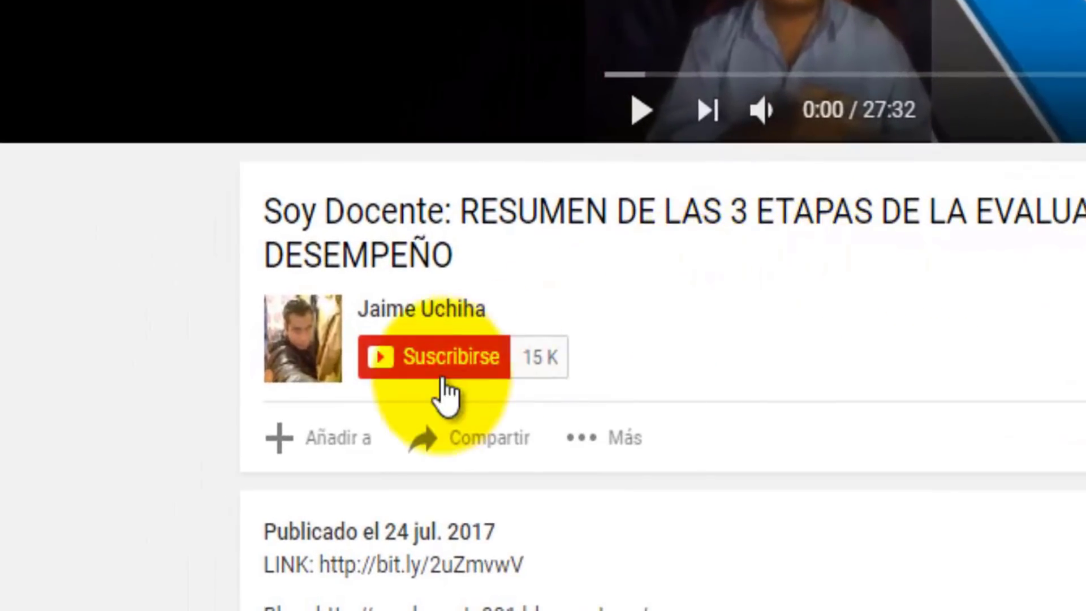
- Switch to YouTube, subscribe to the channel behind the Soy Docente video, and save the setting to receive all its notifications
click(447, 384)
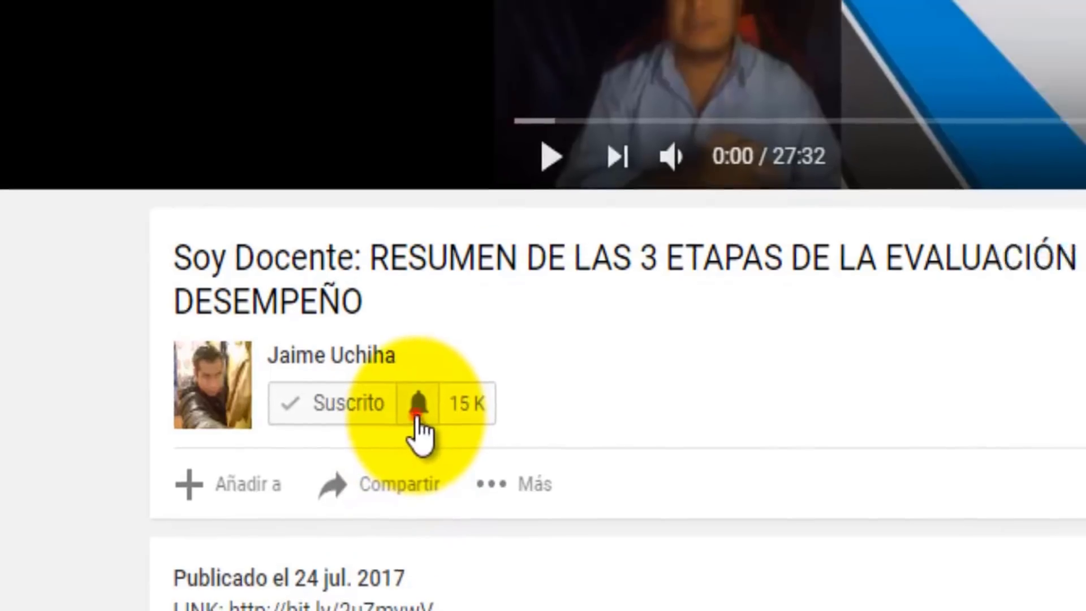
click(508, 360)
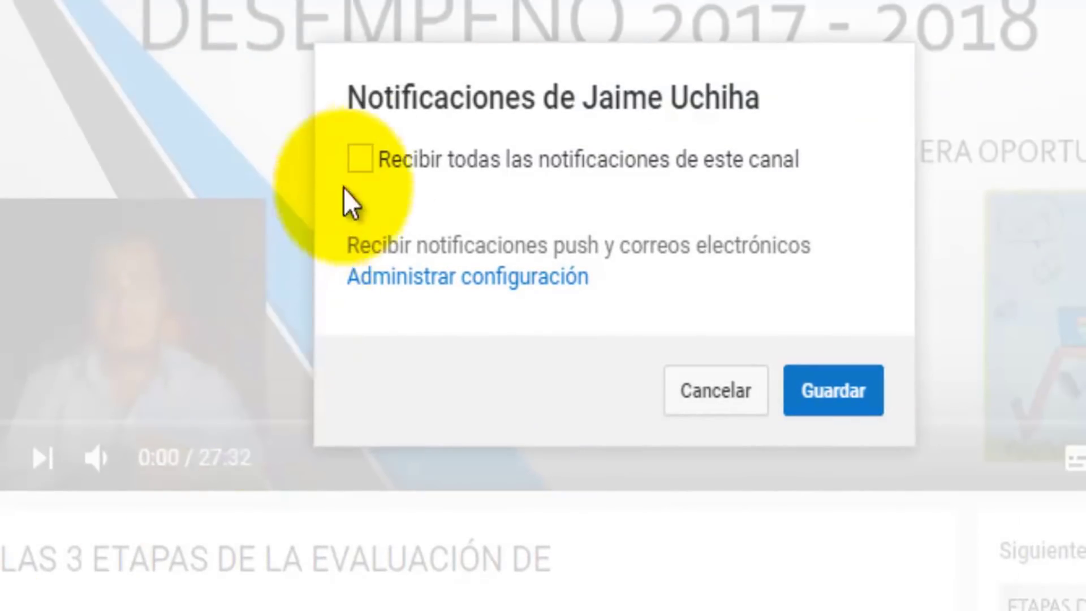
click(607, 31)
click(798, 397)
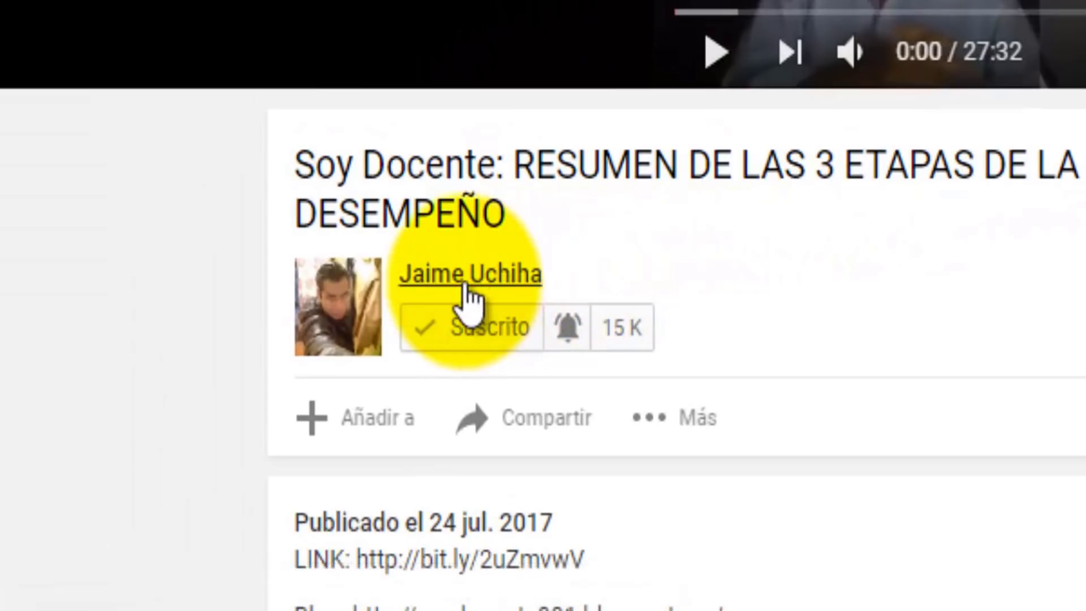
- Open the channel's page and view its uploaded videos and created playlists
click(434, 298)
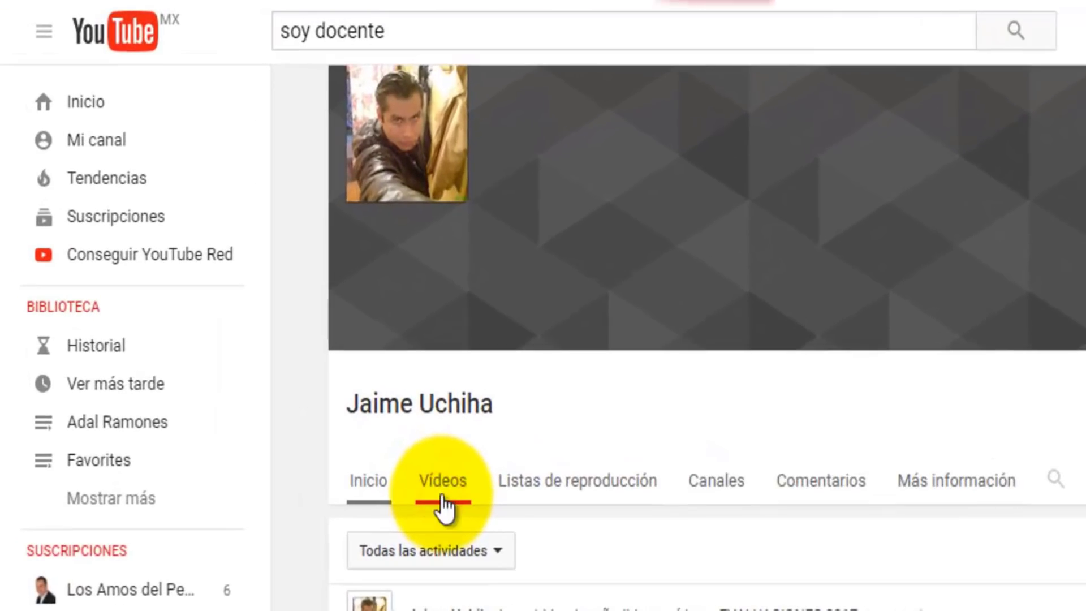
click(443, 499)
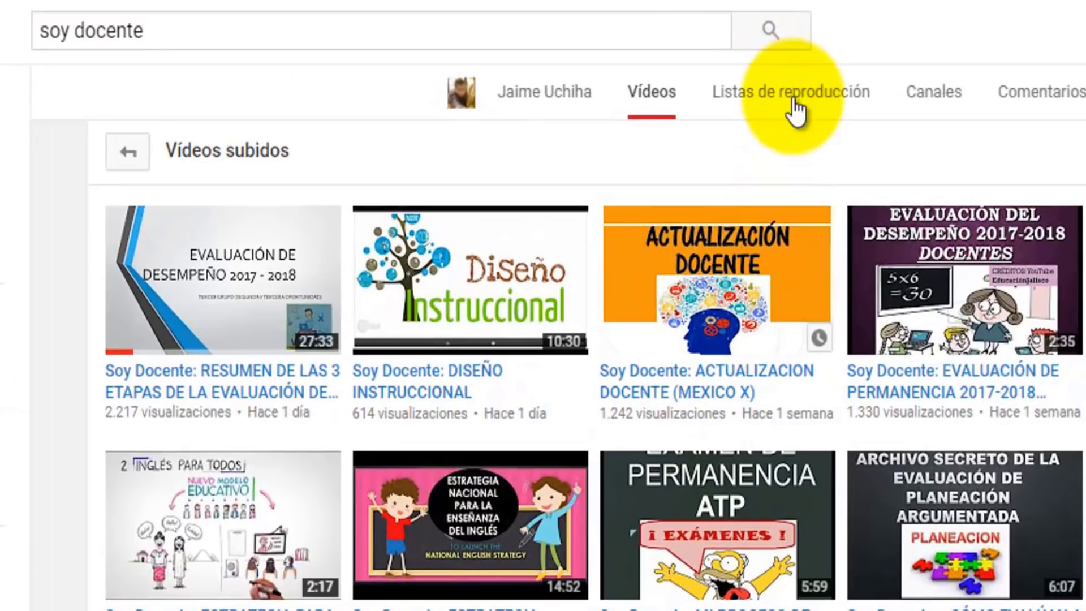
click(665, 85)
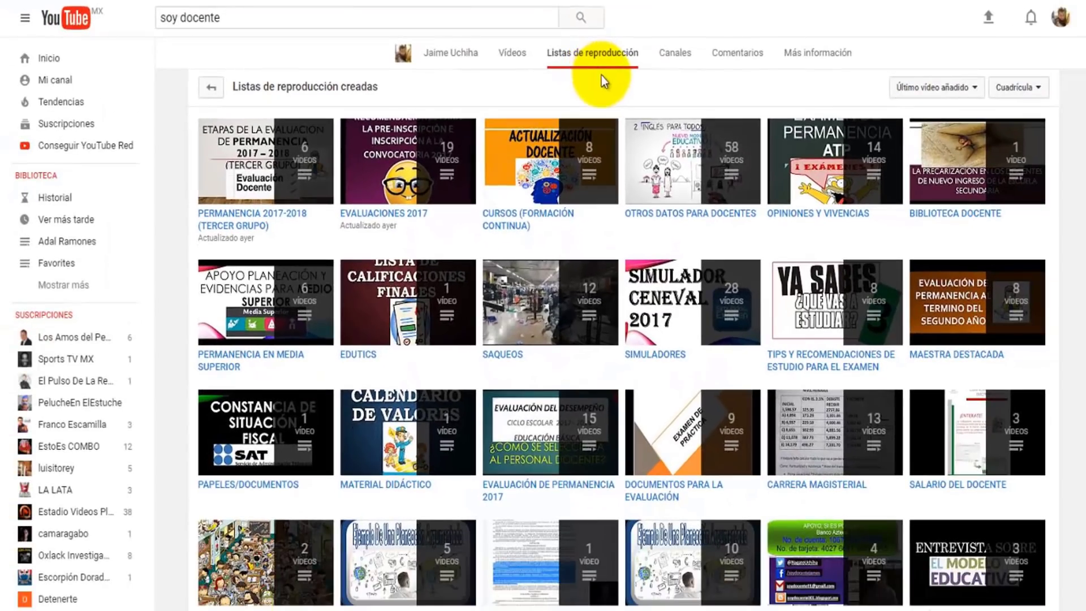